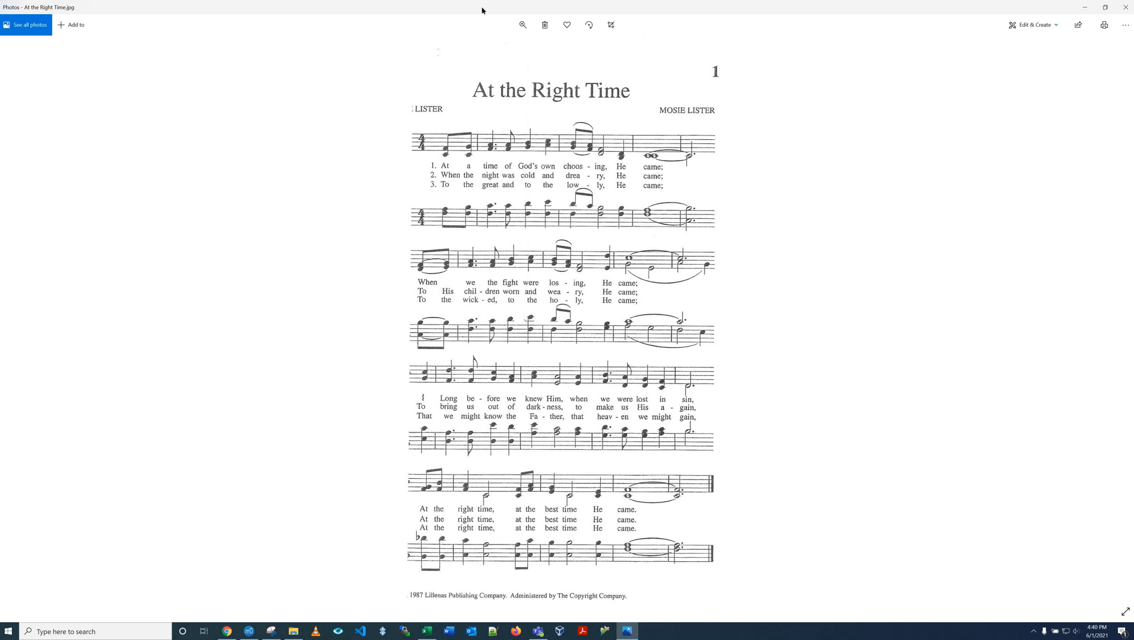
{"action": "left_click_drag", "start_coordinate": [484, 11], "coordinate": [1133, 121]}
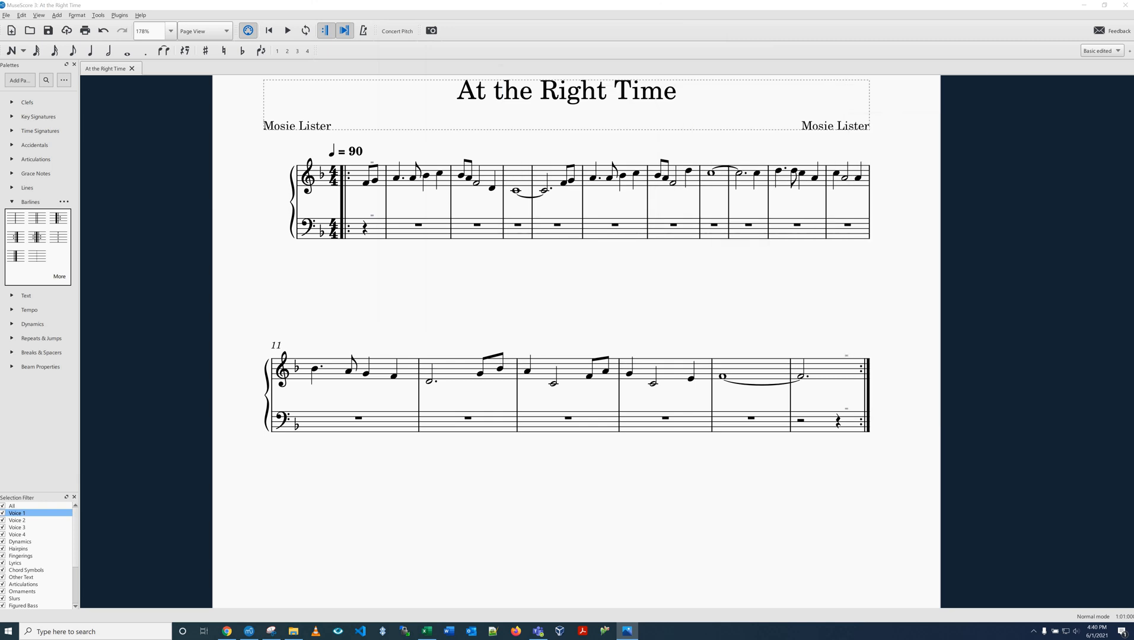
{"action": "left_click", "coordinate": [739, 273]}
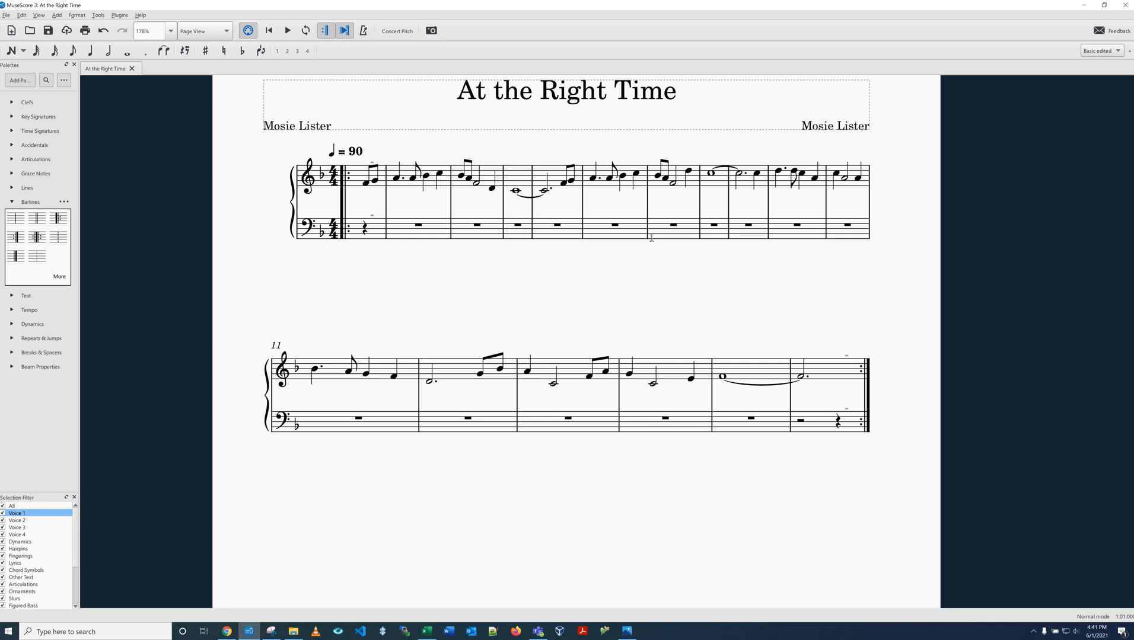
{"action": "key", "text": "ctrl+n"}
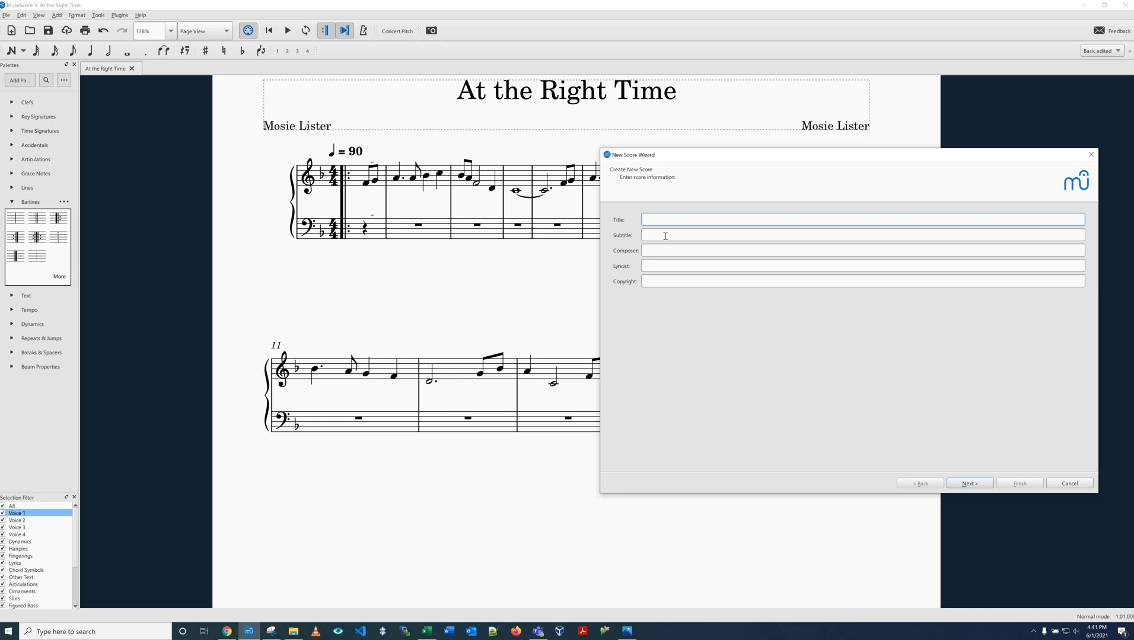
{"action": "key", "text": "Tab"}
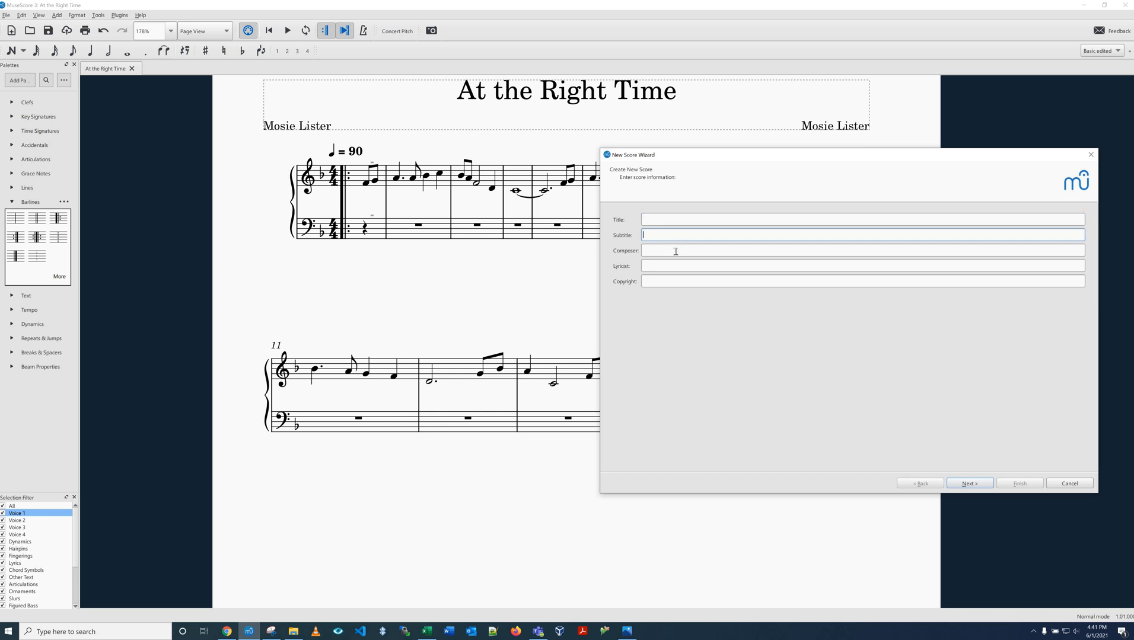
{"action": "left_click", "coordinate": [675, 251]}
{"action": "left_click_drag", "start_coordinate": [560, 257], "coordinate": [569, 1]}
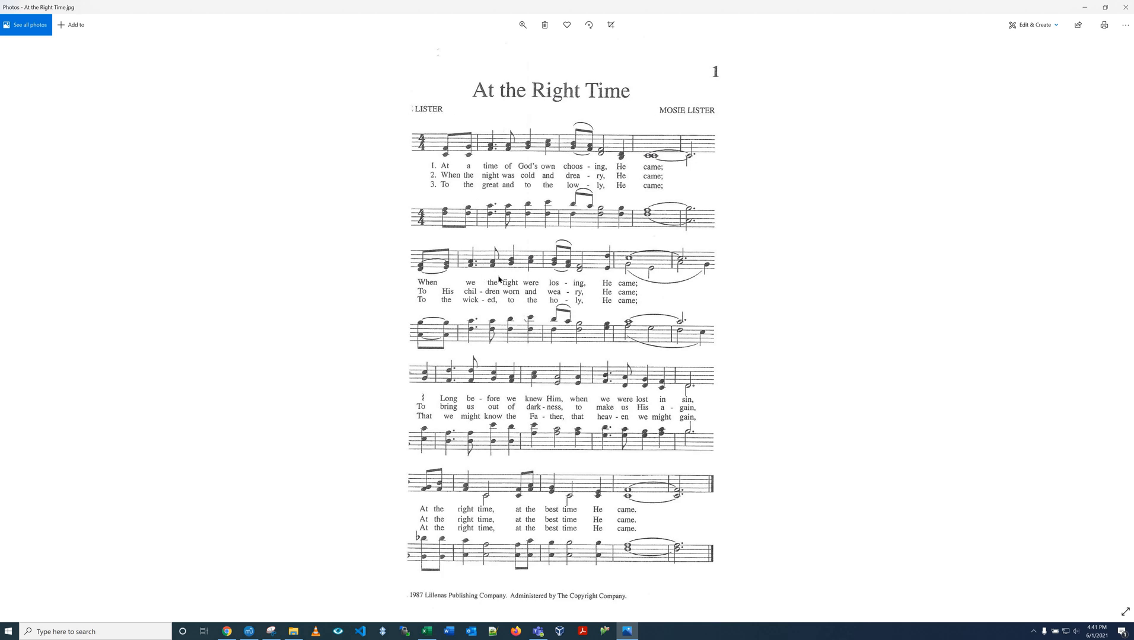
{"action": "left_click", "coordinate": [1084, 7]}
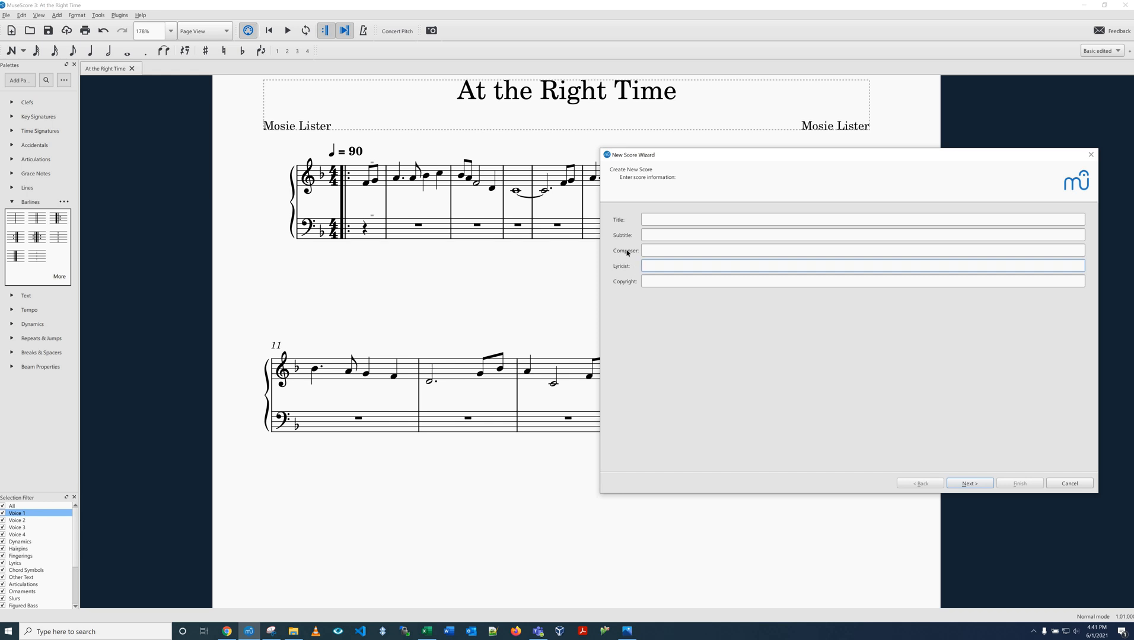
{"action": "left_click", "coordinate": [629, 632]}
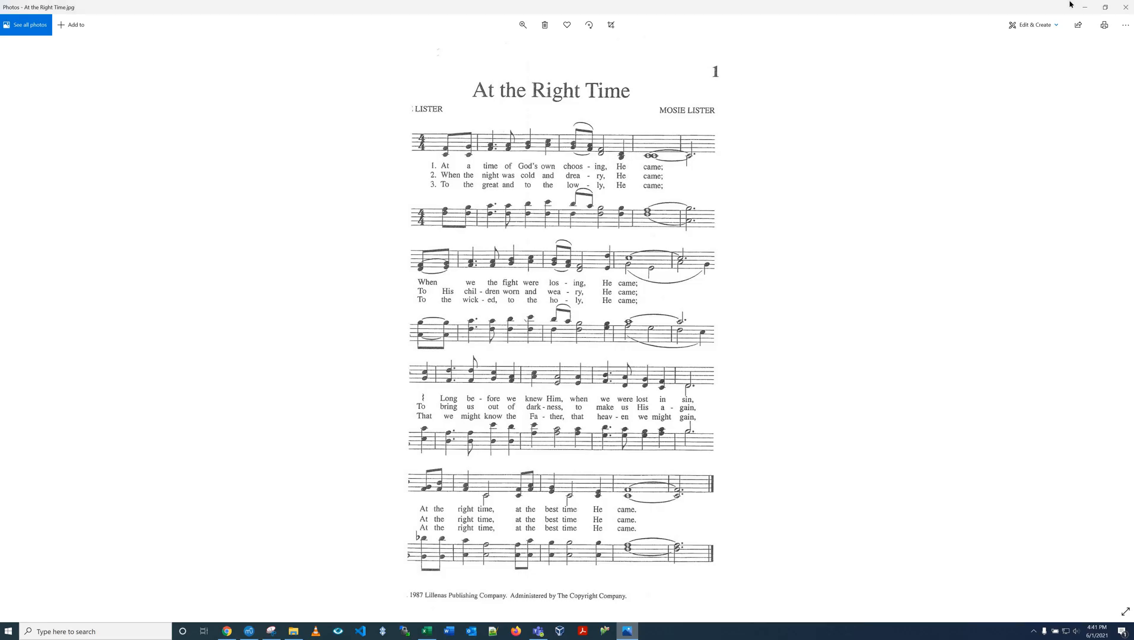
{"action": "left_click", "coordinate": [1080, 5]}
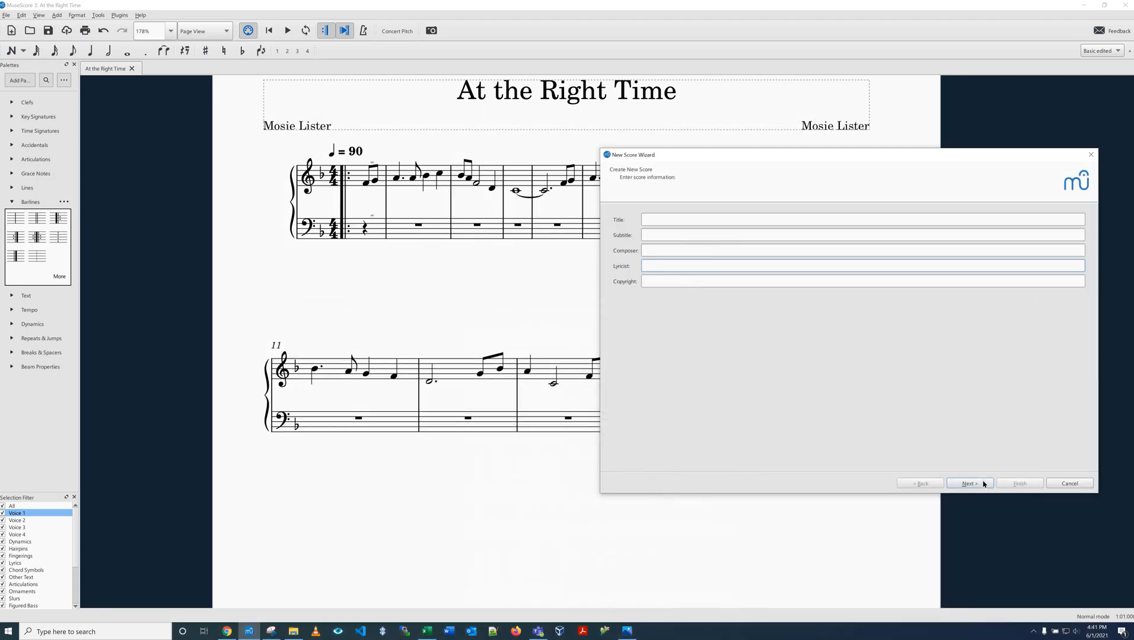
{"action": "left_click", "coordinate": [983, 484]}
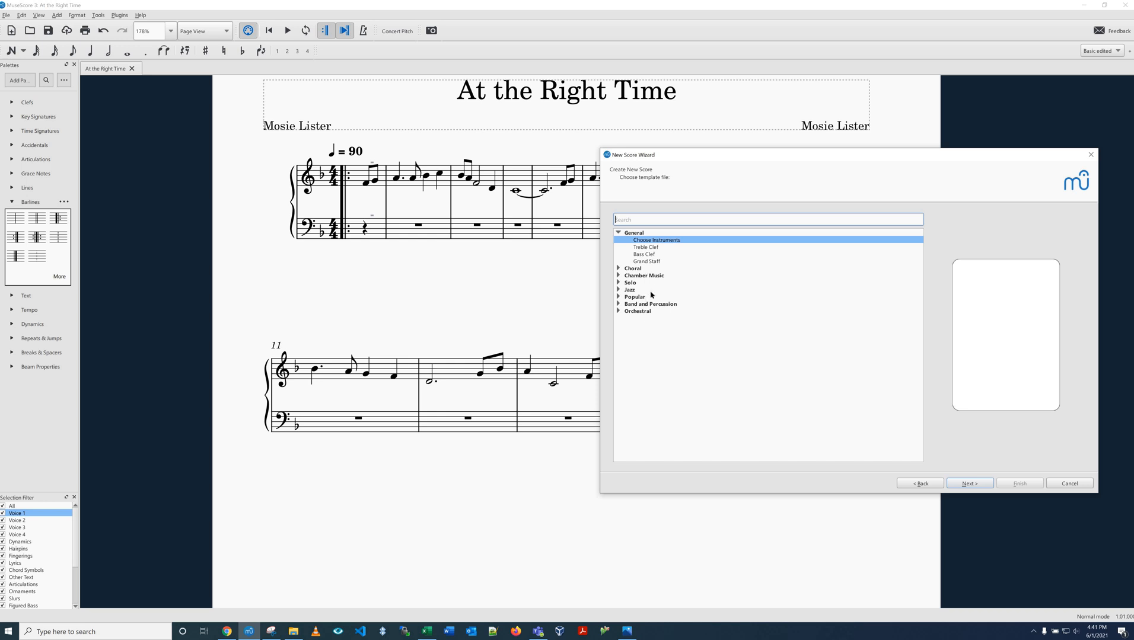
{"action": "left_click", "coordinate": [618, 311]}
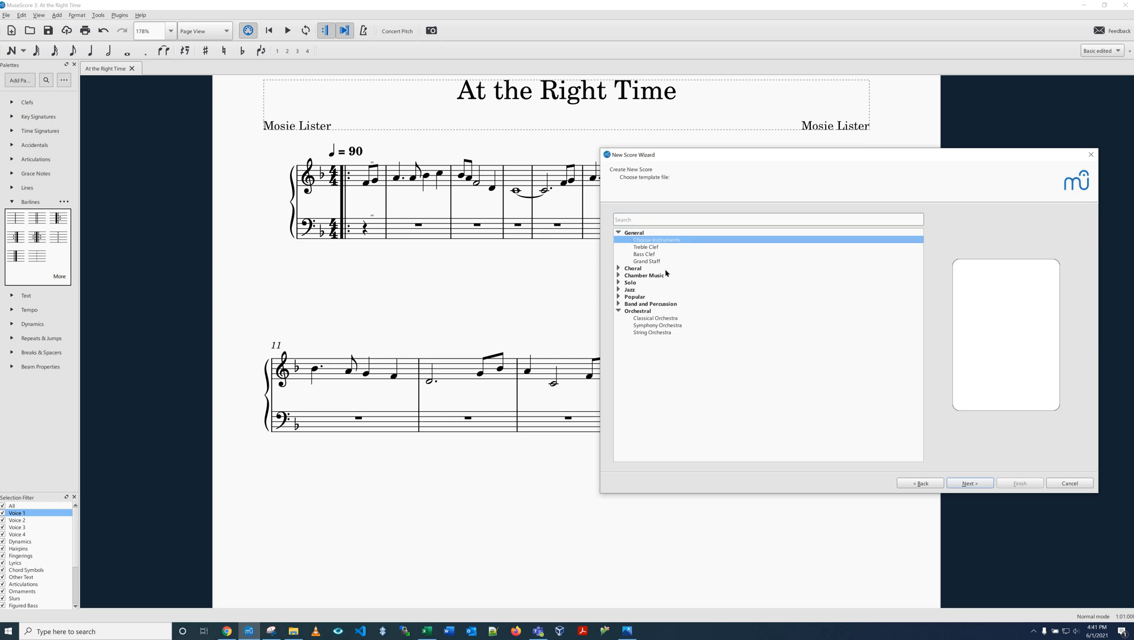
{"action": "left_click", "coordinate": [666, 239]}
{"action": "left_click", "coordinate": [962, 483]}
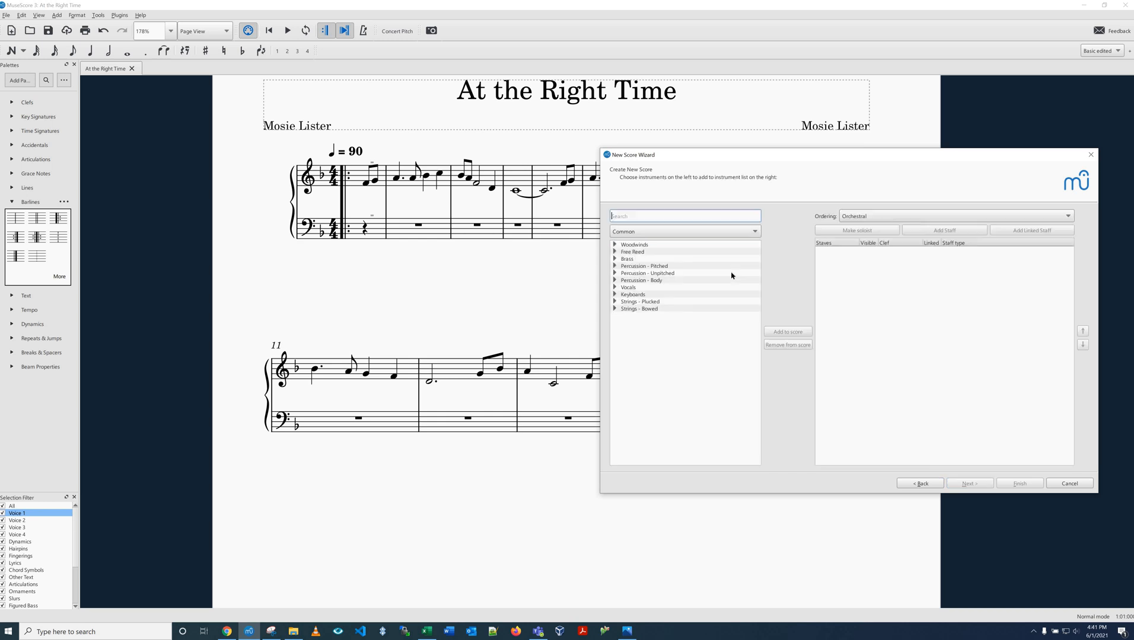
{"action": "left_click", "coordinate": [615, 294]}
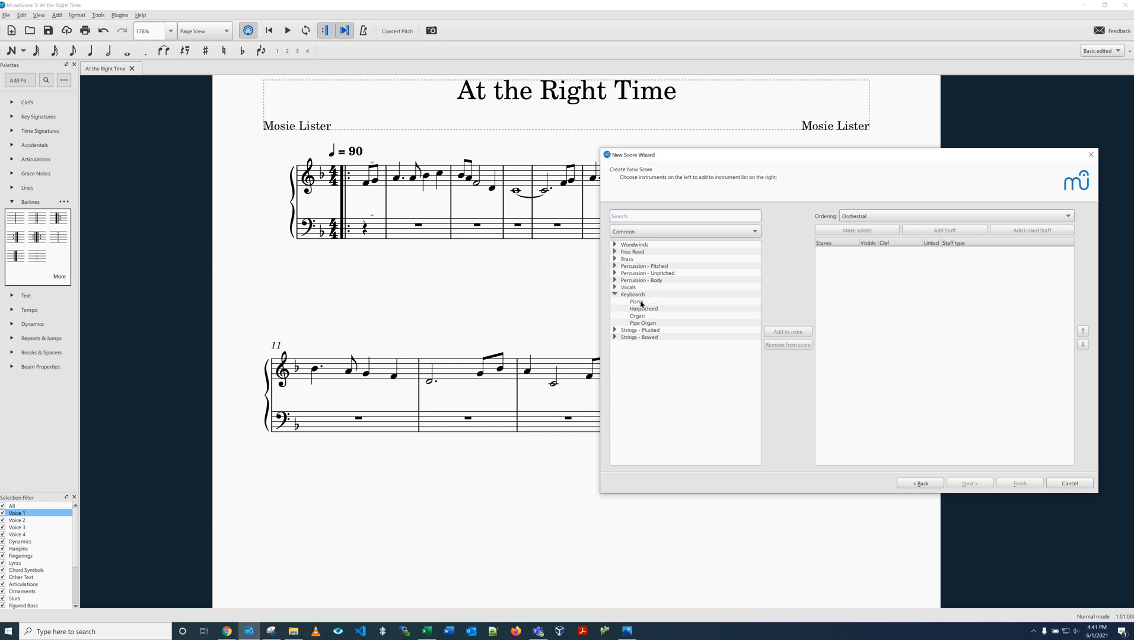
{"action": "double_click", "coordinate": [636, 302]}
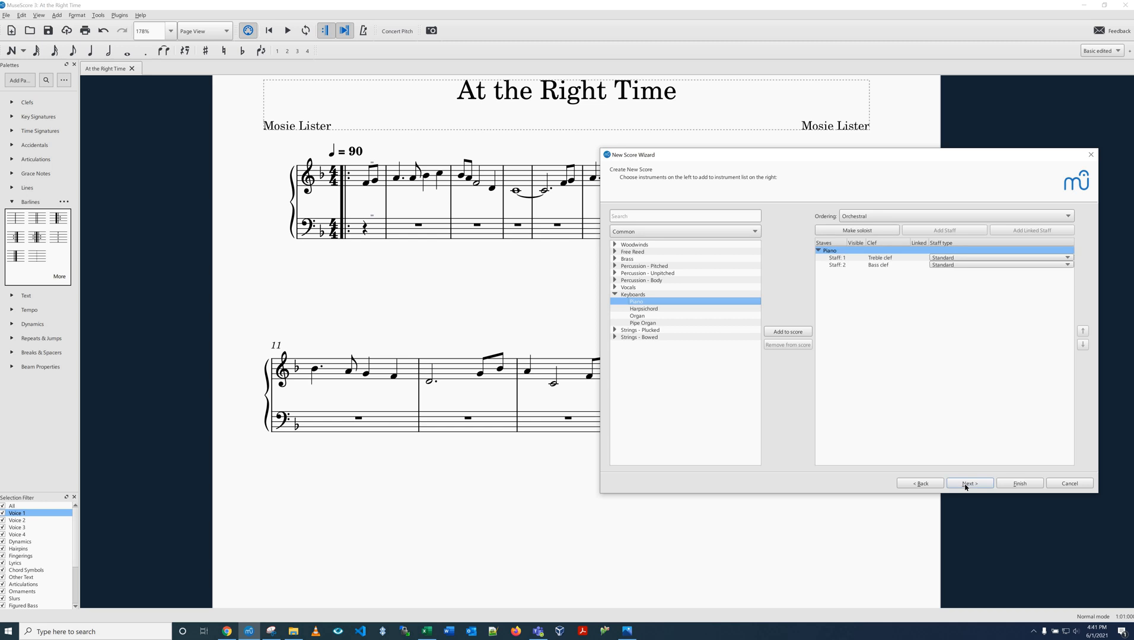
{"action": "left_click", "coordinate": [967, 484]}
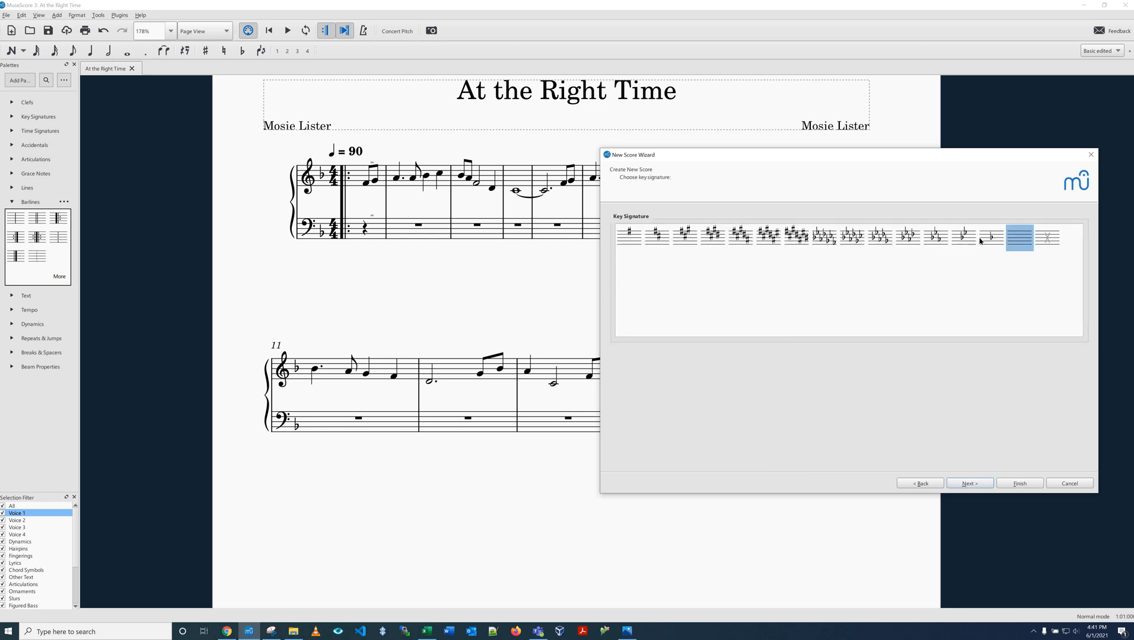
{"action": "key", "text": "Left"}
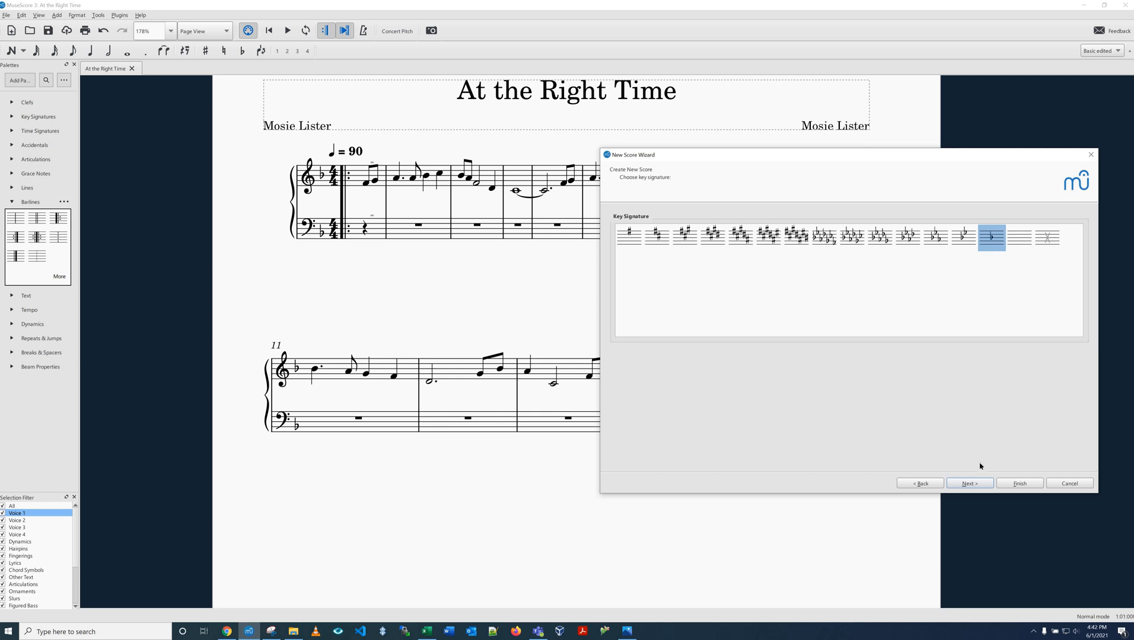
{"action": "left_click", "coordinate": [970, 482]}
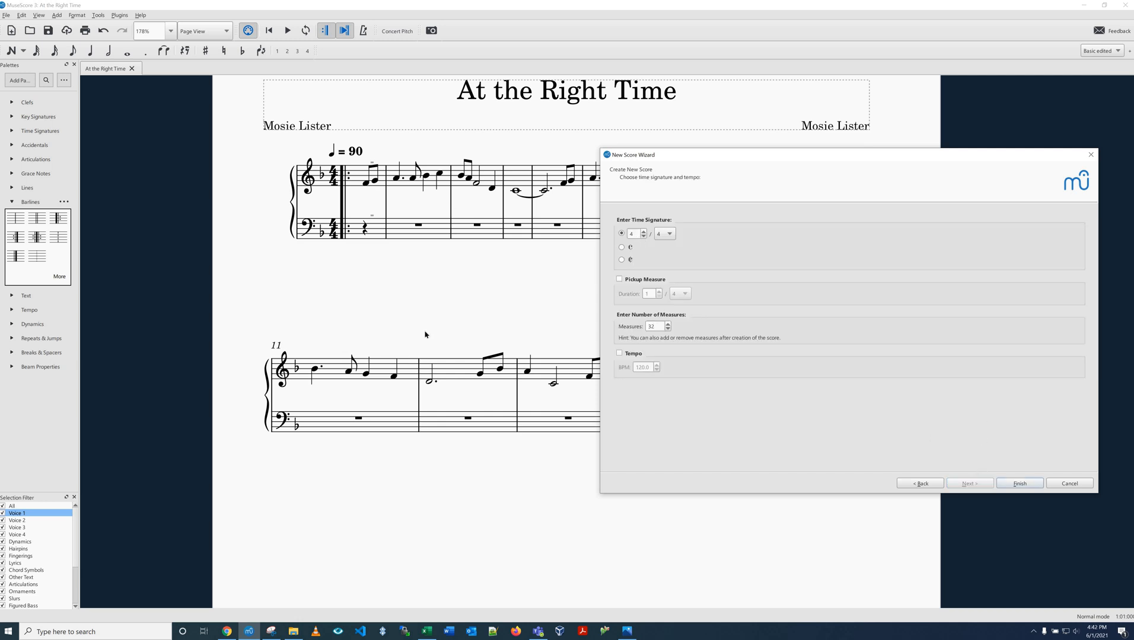
{"action": "left_click", "coordinate": [627, 631]}
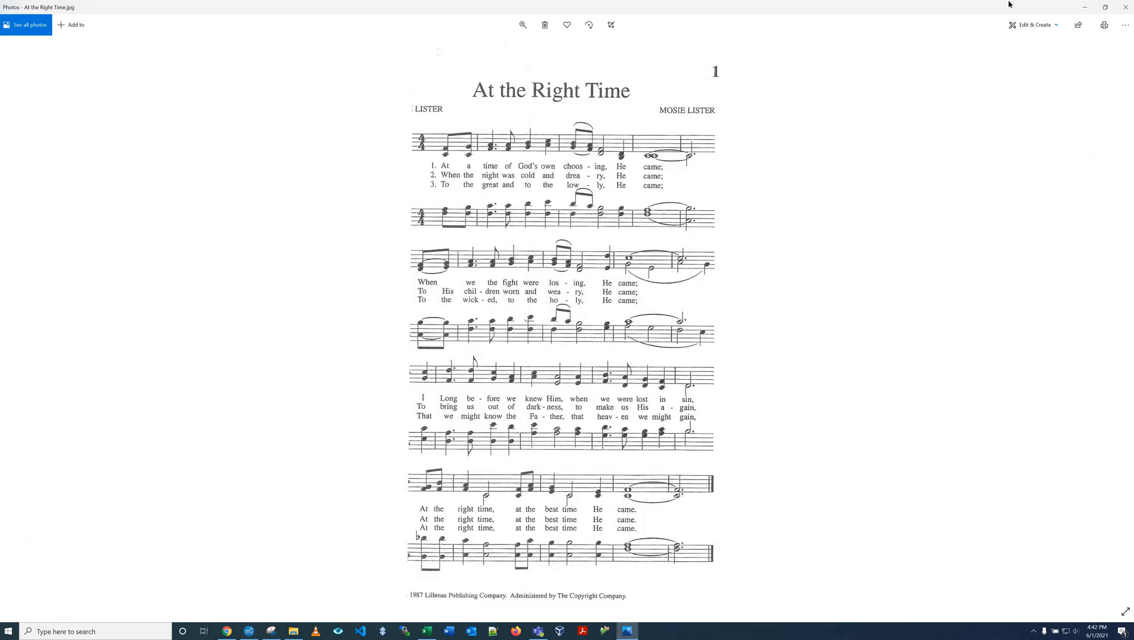
{"action": "left_click", "coordinate": [1088, 8]}
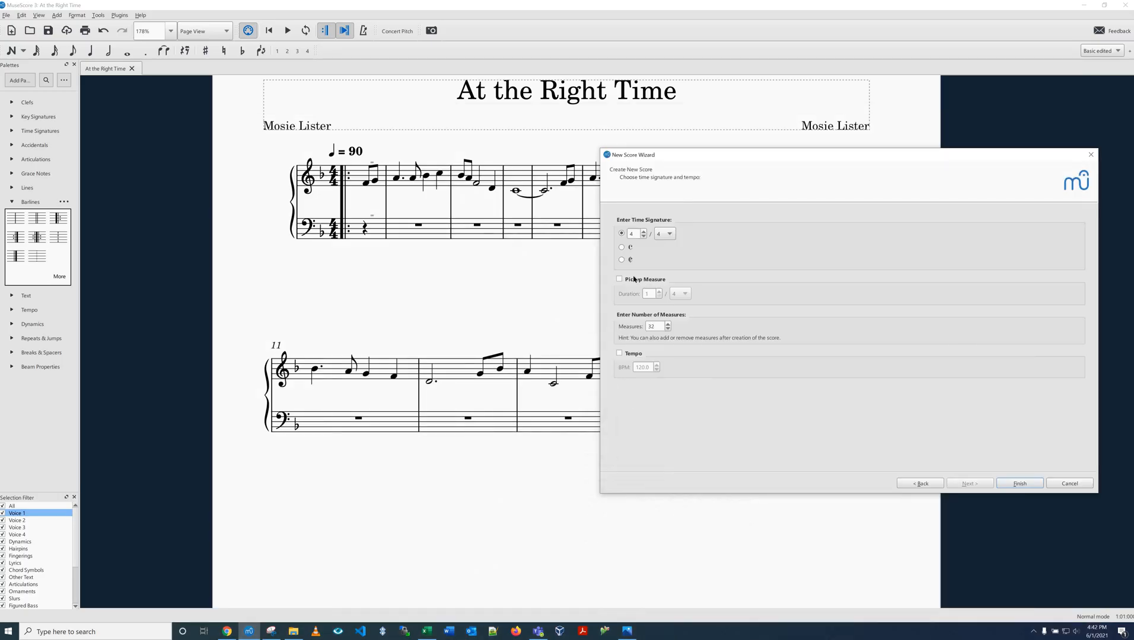
{"action": "left_click", "coordinate": [657, 286]}
{"action": "left_click", "coordinate": [633, 354]}
{"action": "left_click", "coordinate": [629, 354]}
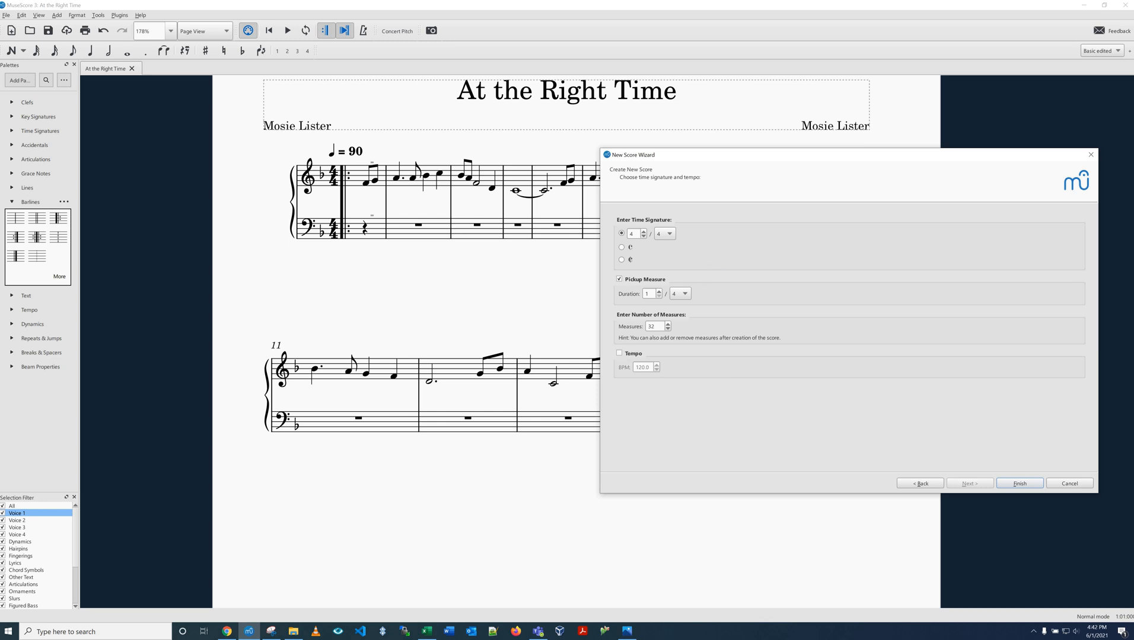
{"action": "left_click", "coordinate": [630, 354]}
{"action": "left_click", "coordinate": [1083, 486]}
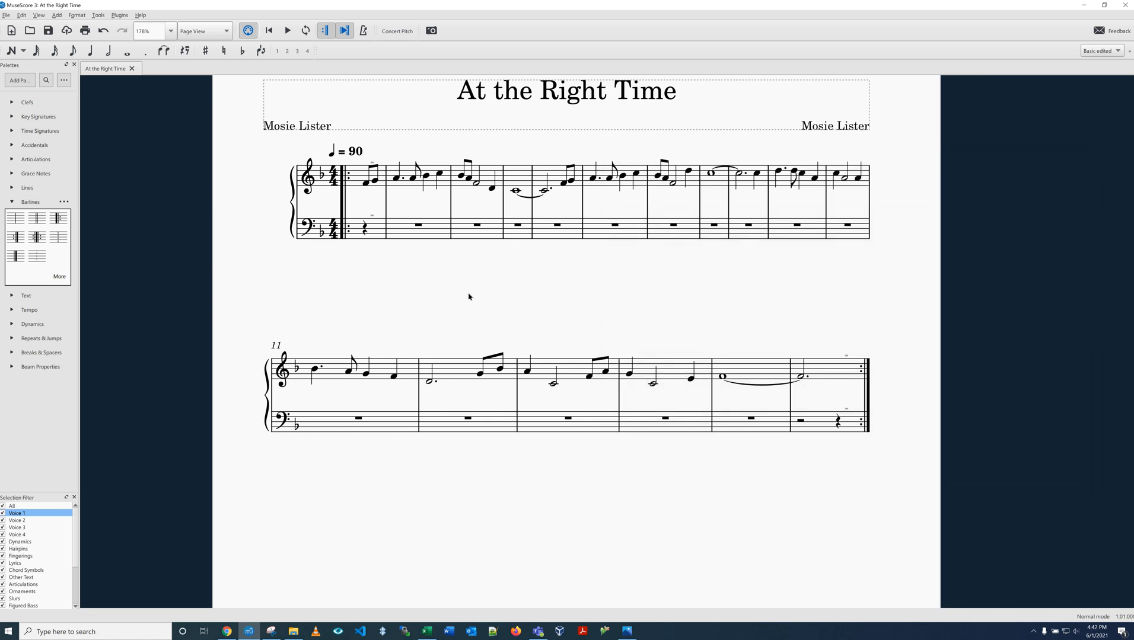
- Change the tempo marking to 120
{"action": "double_click", "coordinate": [357, 151]}
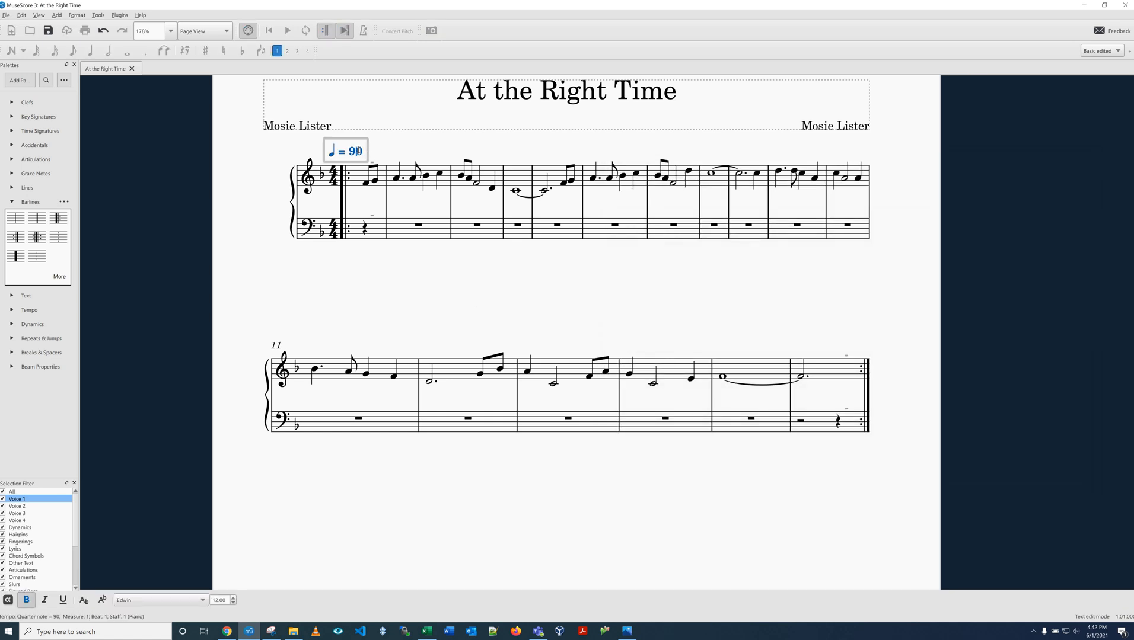
{"action": "key", "text": "BackSpace"}
{"action": "type", "text": "12"}
{"action": "left_click", "coordinate": [375, 152]}
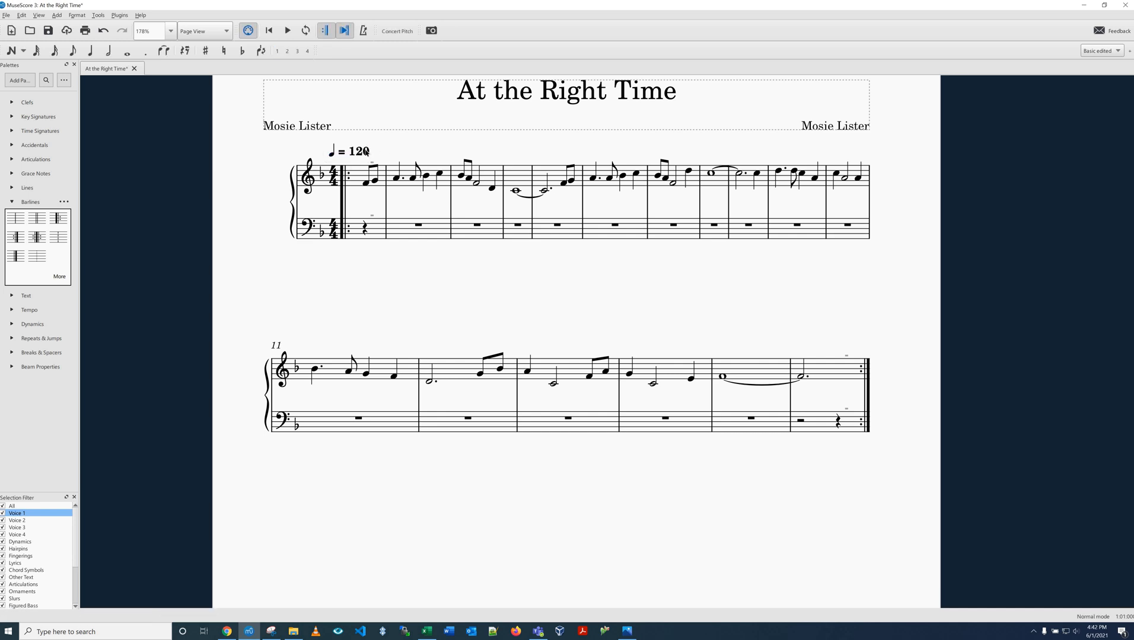
- Change the tempo marking back to 90
{"action": "left_click", "coordinate": [373, 150]}
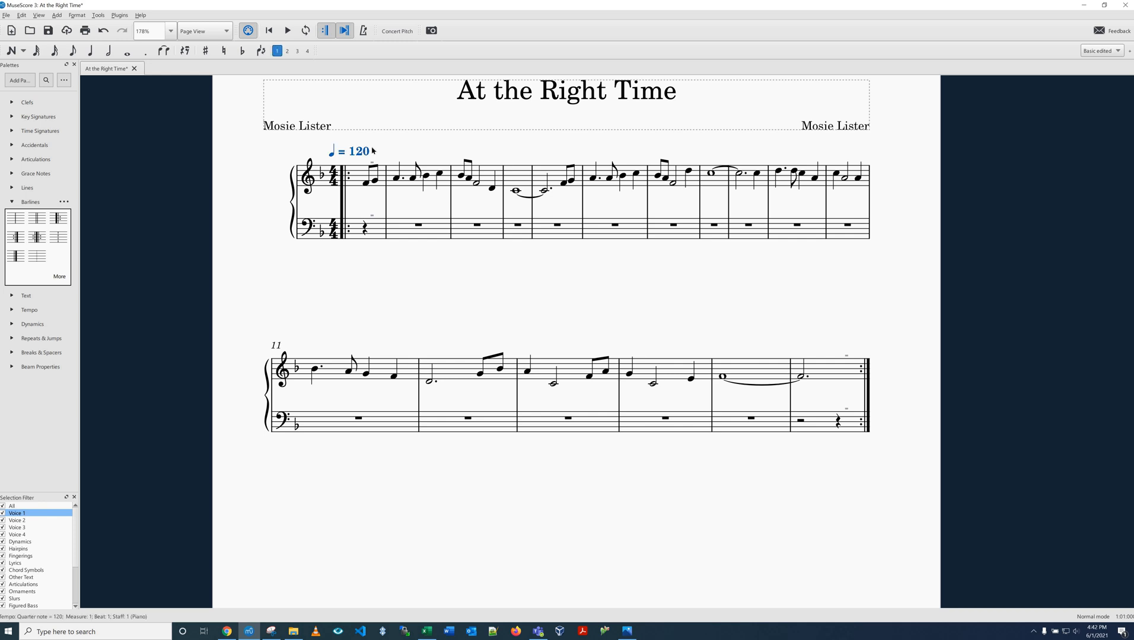
{"action": "double_click", "coordinate": [372, 151]}
{"action": "key", "text": "BackSpace"}
{"action": "key", "text": "BackSpace"}
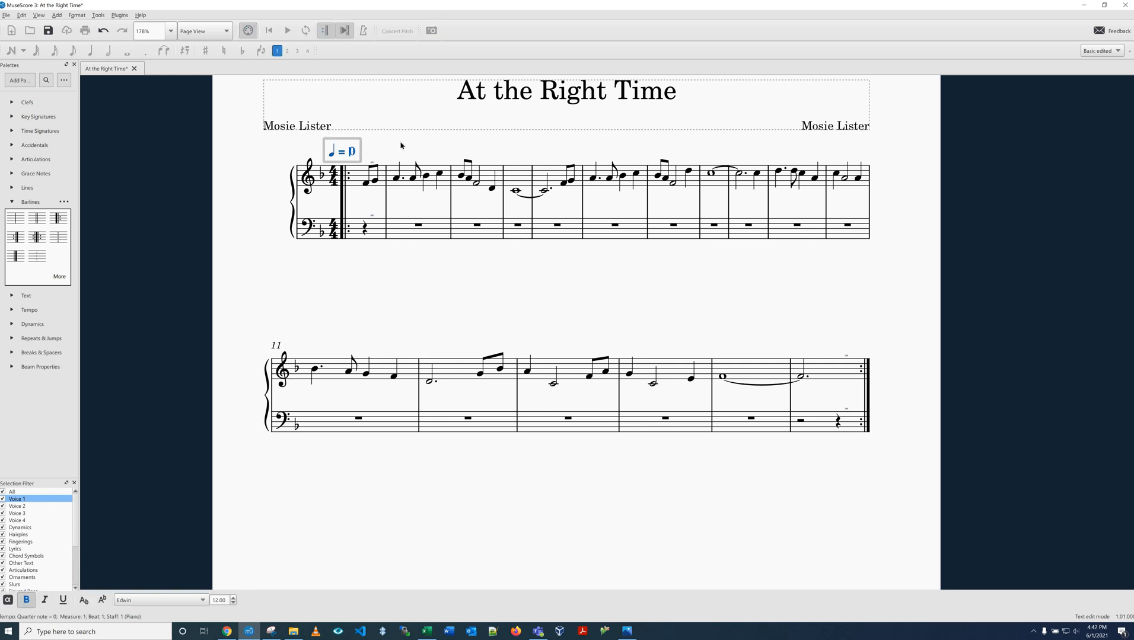
{"action": "type", "text": "9"}
{"action": "left_click", "coordinate": [415, 268]}
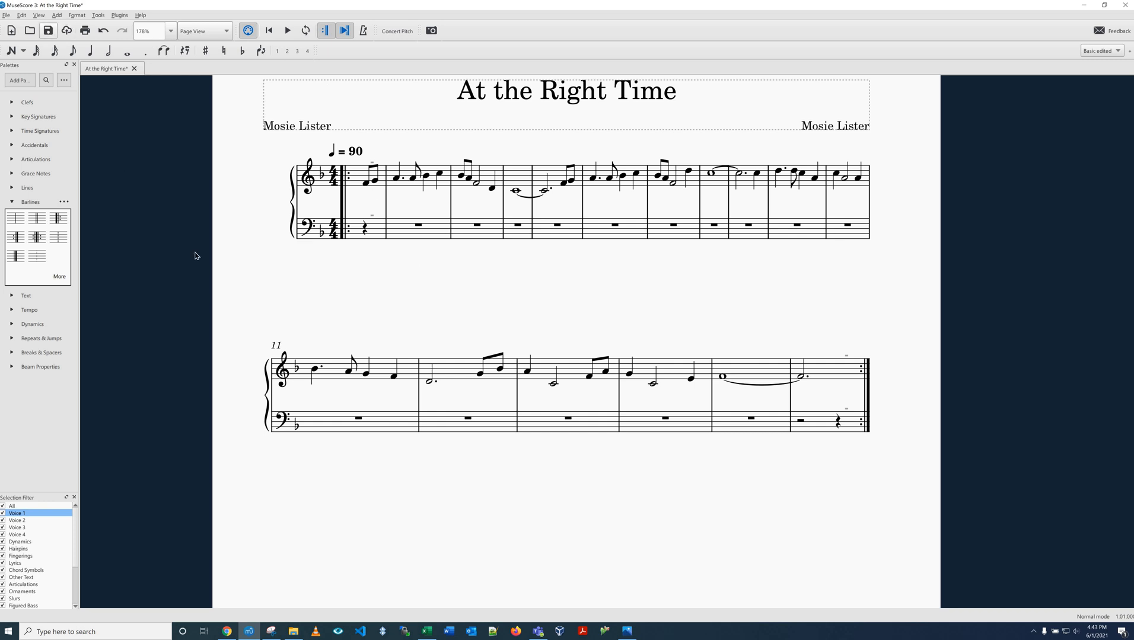
- Save the score
{"action": "key", "text": "ctrl+s"}
{"action": "left_click", "coordinate": [633, 633]}
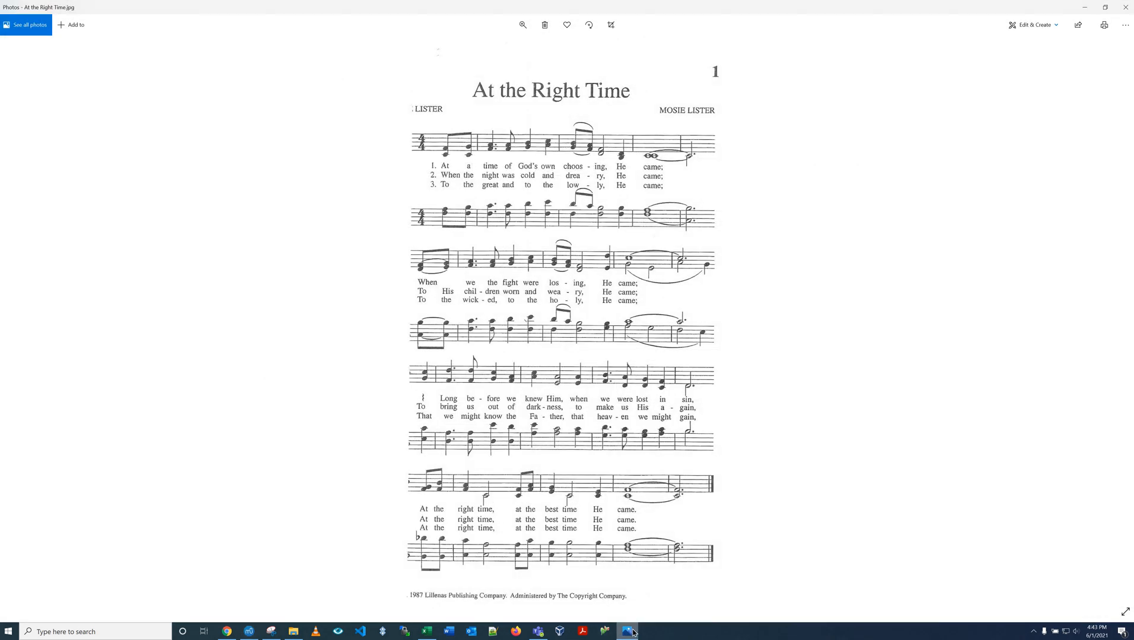
{"action": "left_click", "coordinate": [633, 634]}
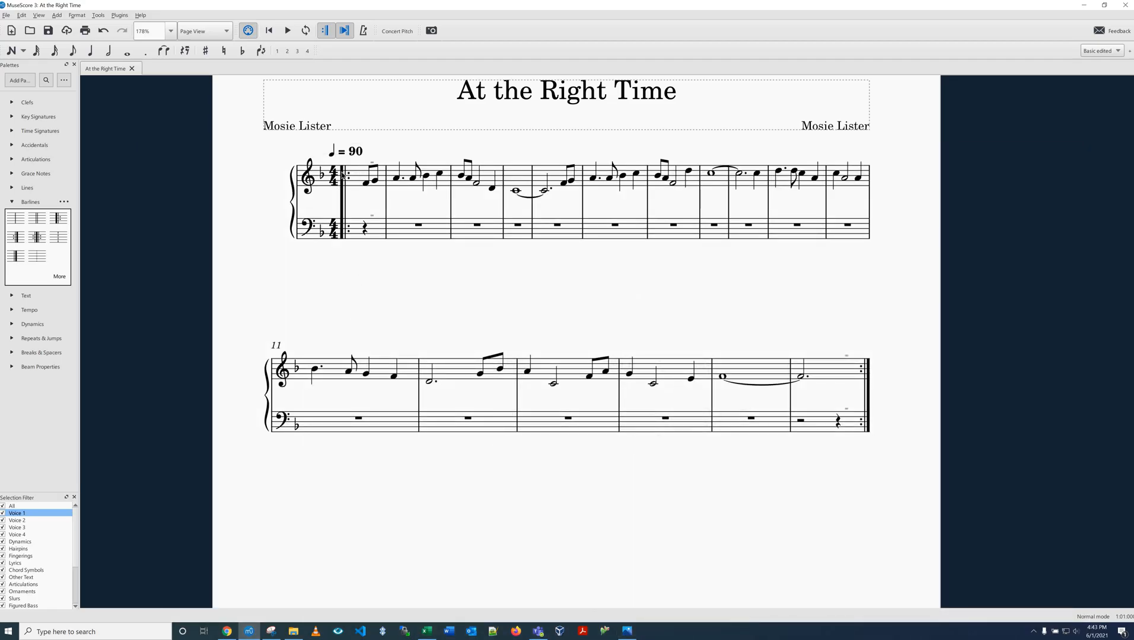
- Delete the start repeat barline at the opening and the end repeat barline at the final measure
{"action": "left_click", "coordinate": [341, 173]}
{"action": "left_click", "coordinate": [363, 272]}
{"action": "left_click", "coordinate": [342, 177]}
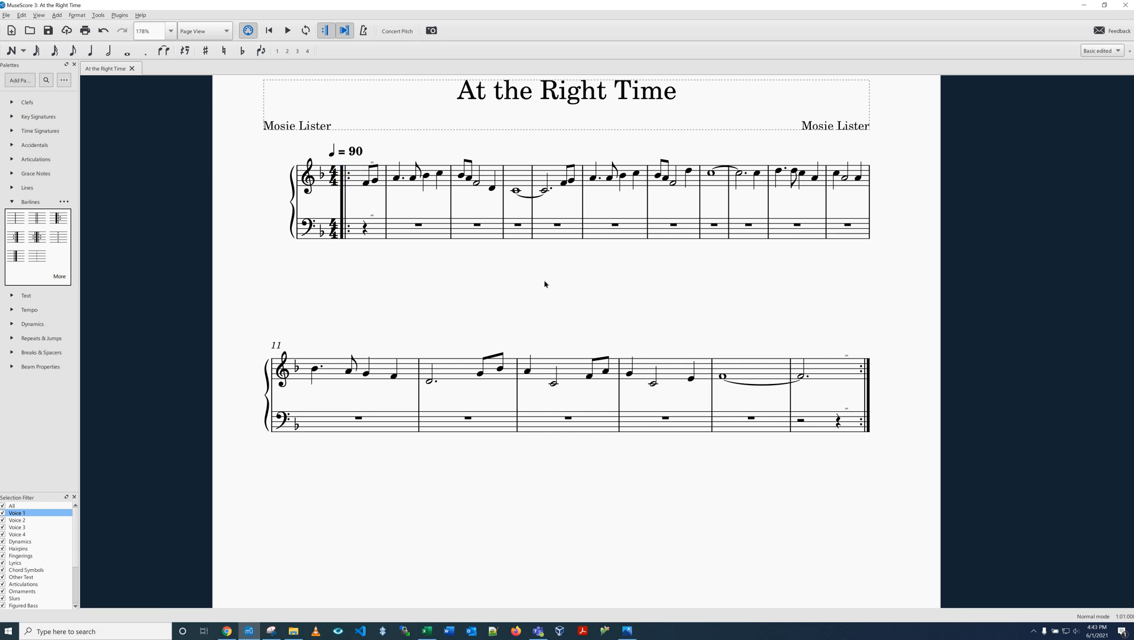
{"action": "left_click", "coordinate": [865, 369], "text": "ctrl"}
{"action": "key", "text": "Delete"}
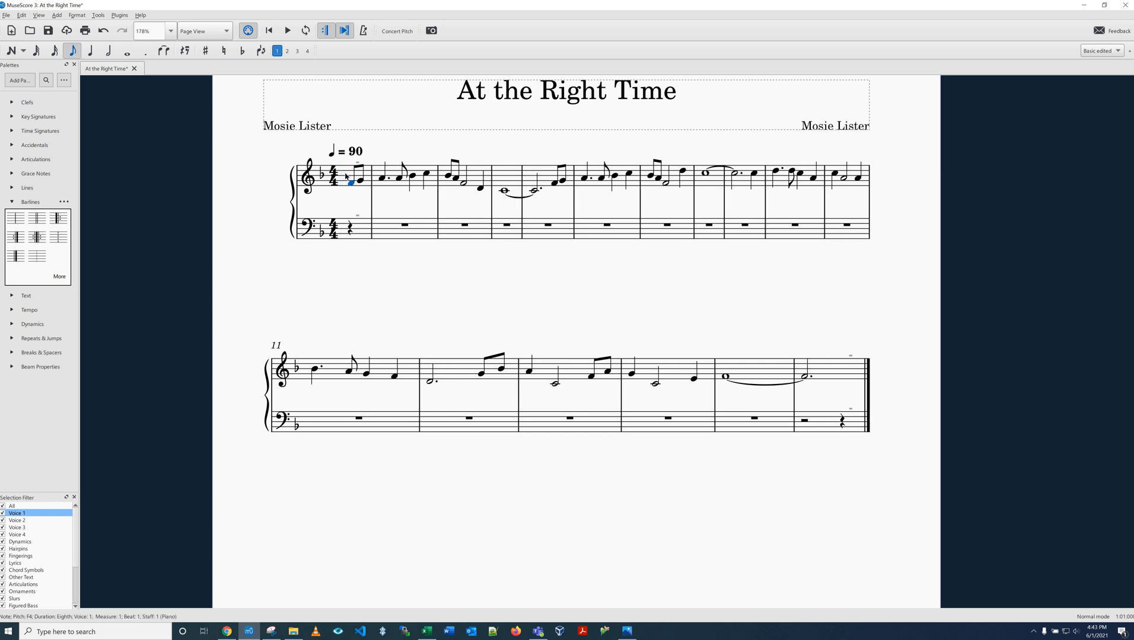
- Select the first measure and apply a left (start) repeat barline to it from the Barlines palette
{"action": "key", "text": "shift+Right"}
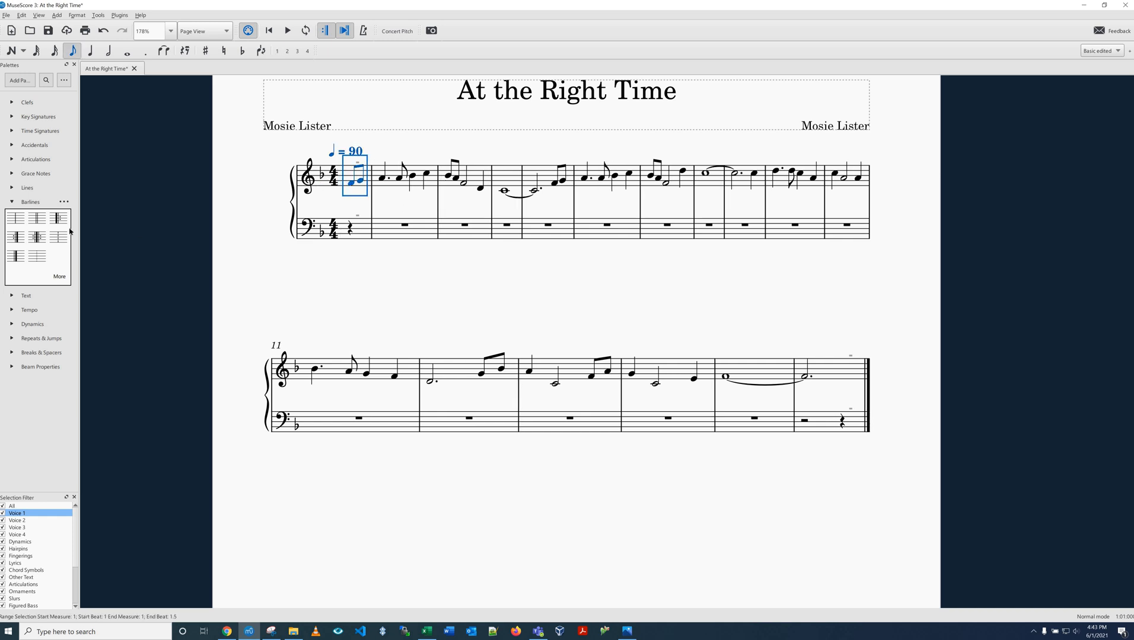
{"action": "left_click", "coordinate": [12, 201]}
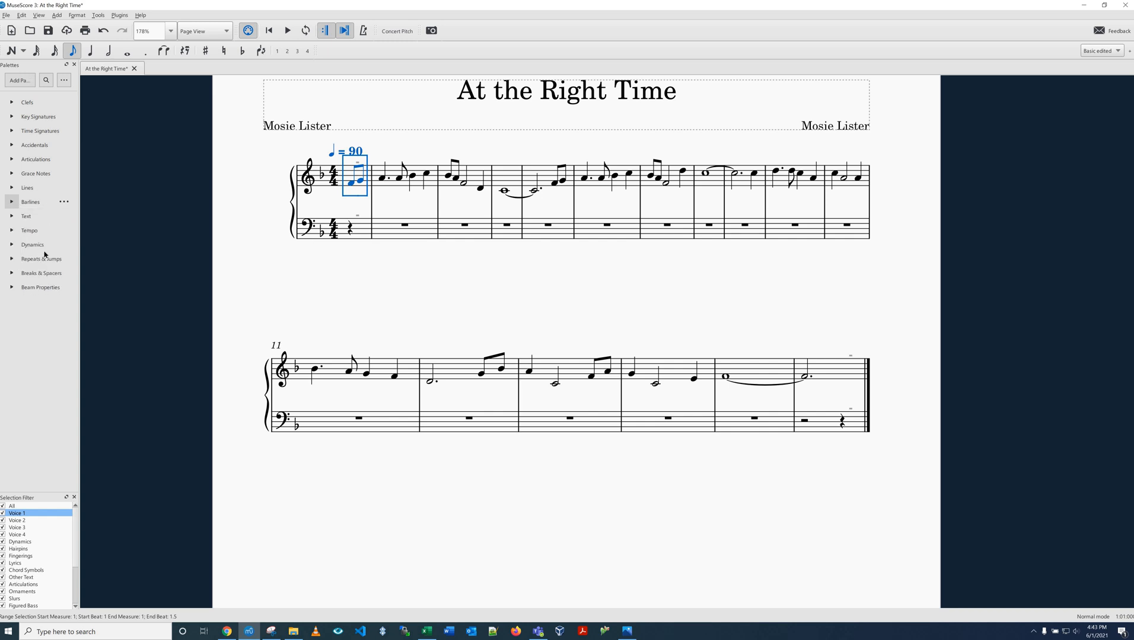
{"action": "left_click", "coordinate": [39, 15]}
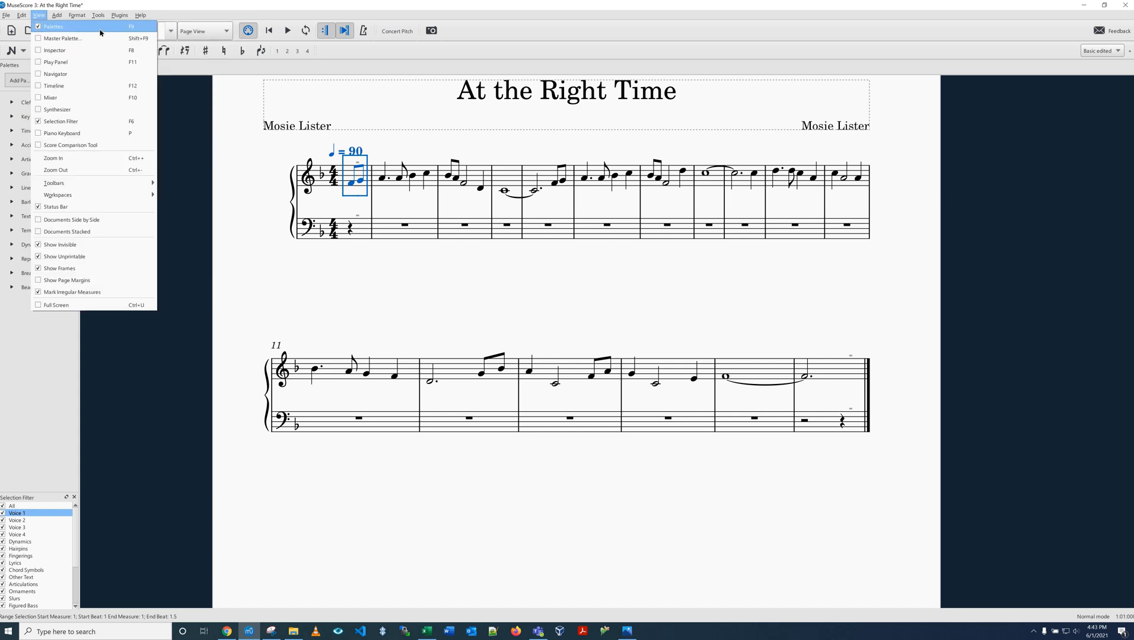
{"action": "left_click", "coordinate": [40, 32]}
{"action": "left_click", "coordinate": [40, 16]}
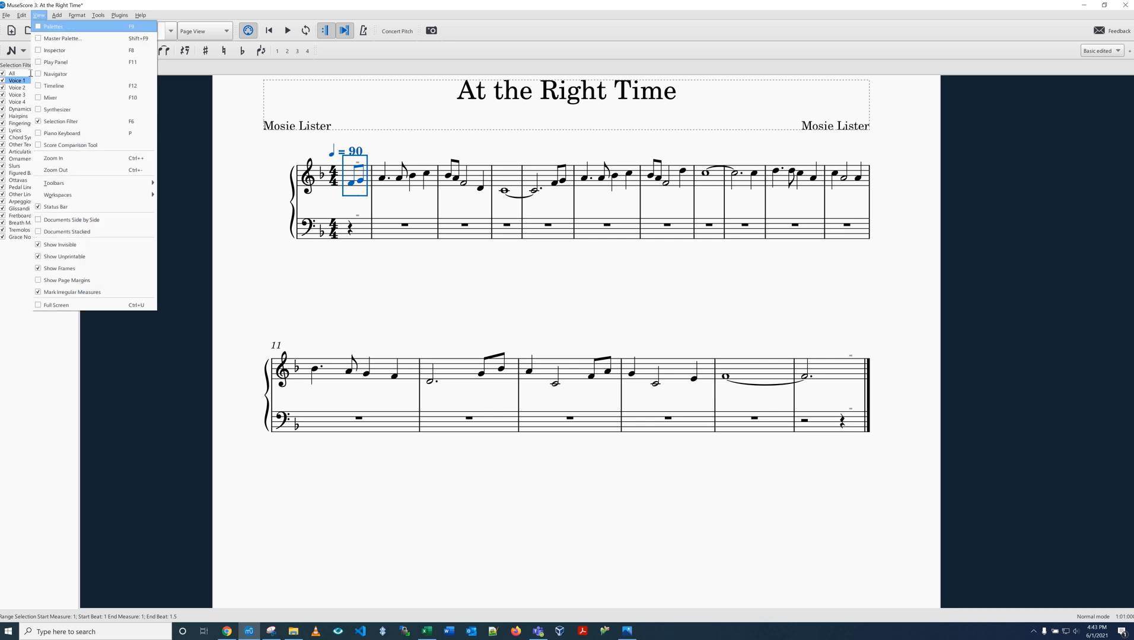
{"action": "left_click", "coordinate": [40, 28]}
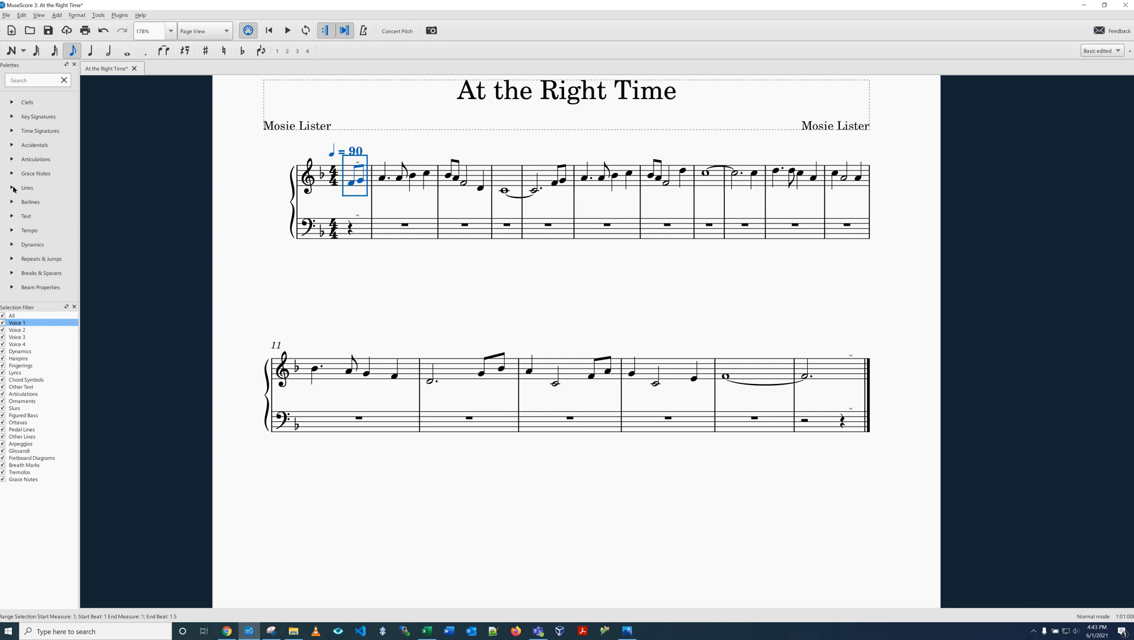
{"action": "left_click", "coordinate": [34, 207]}
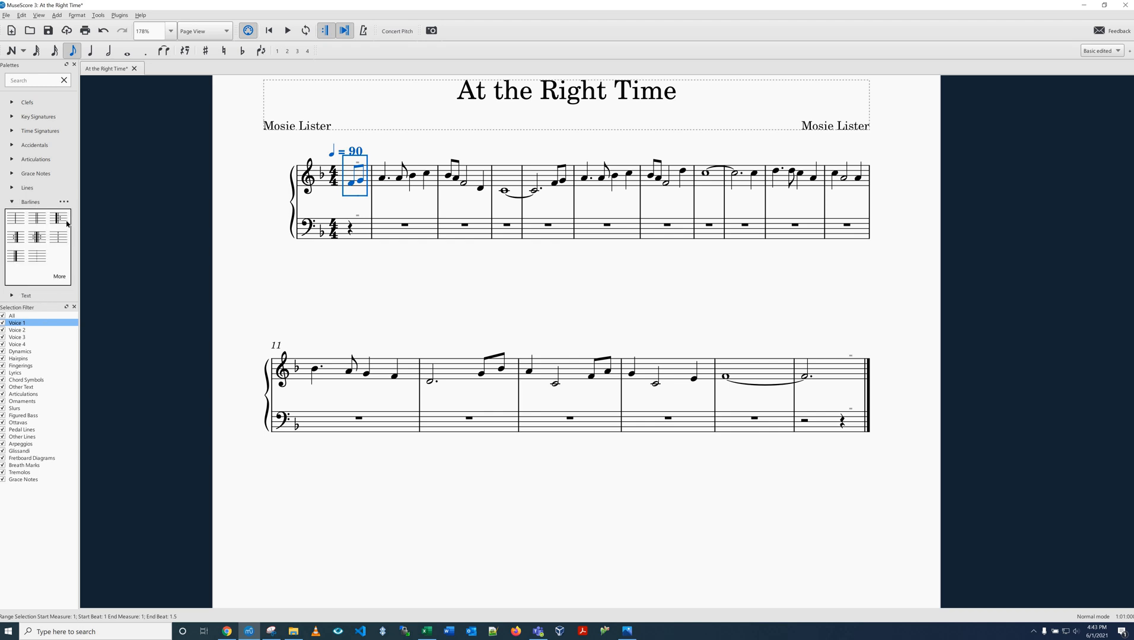
{"action": "left_click", "coordinate": [60, 220]}
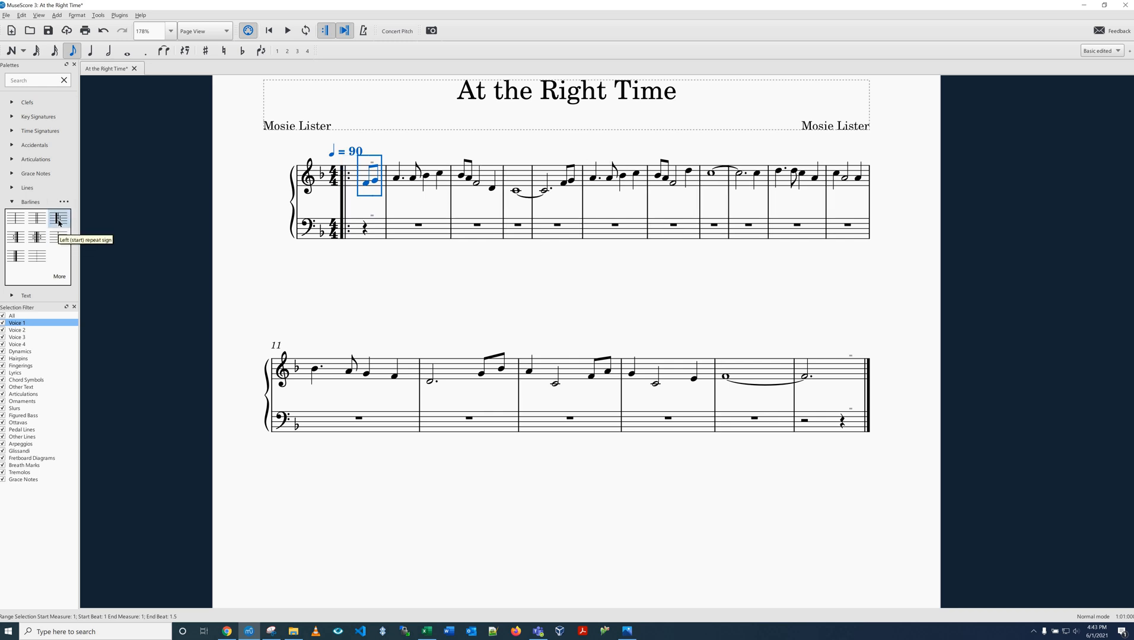
- Compare the score with the reference sheet, then give the final measure an end repeat barline from the Barlines palette
{"action": "left_click", "coordinate": [381, 318]}
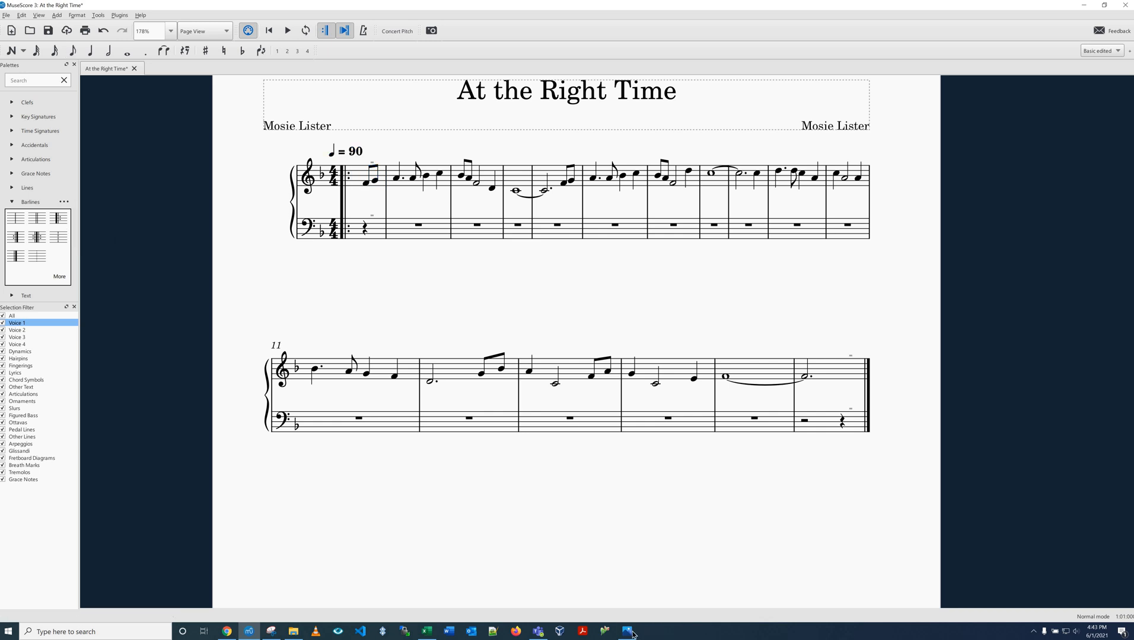
{"action": "left_click", "coordinate": [627, 632]}
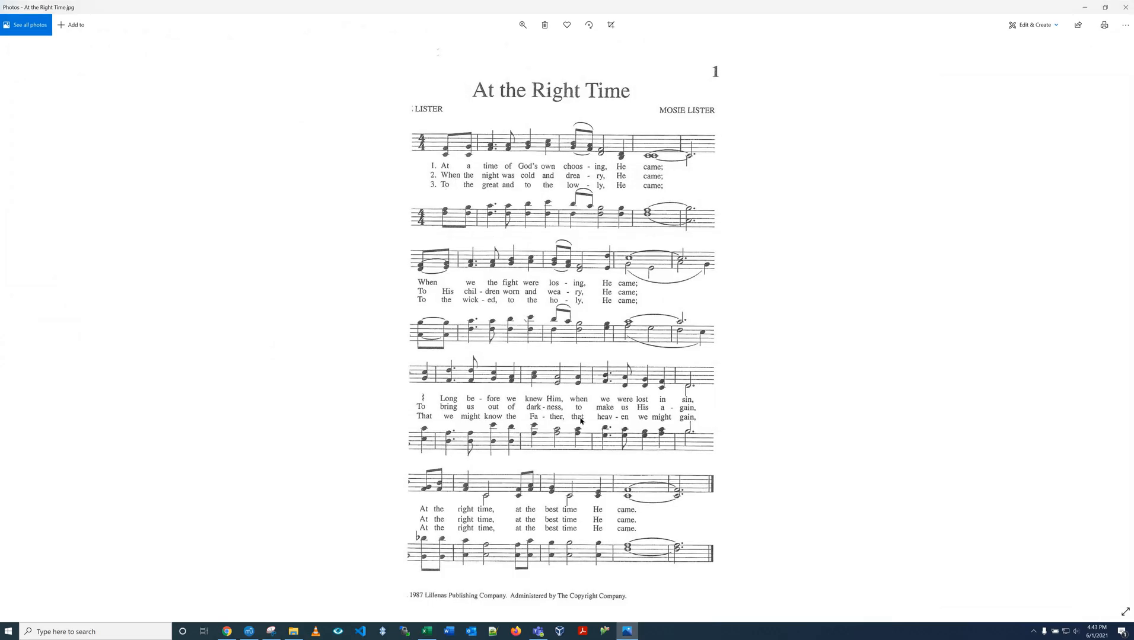
{"action": "left_click", "coordinate": [1084, 7]}
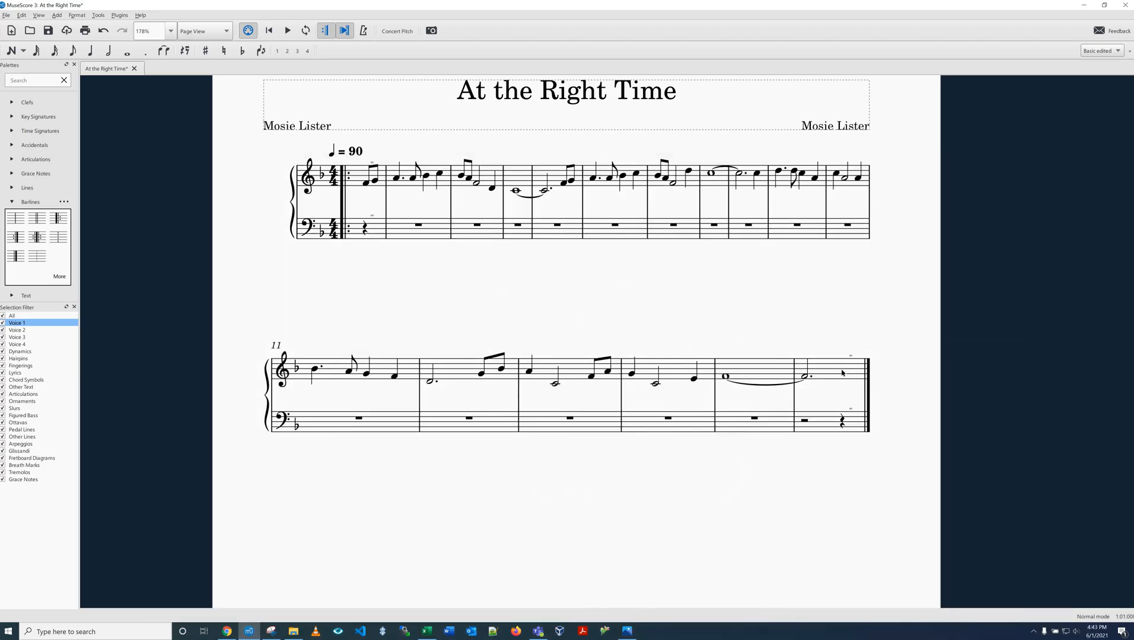
{"action": "left_click", "coordinate": [831, 373]}
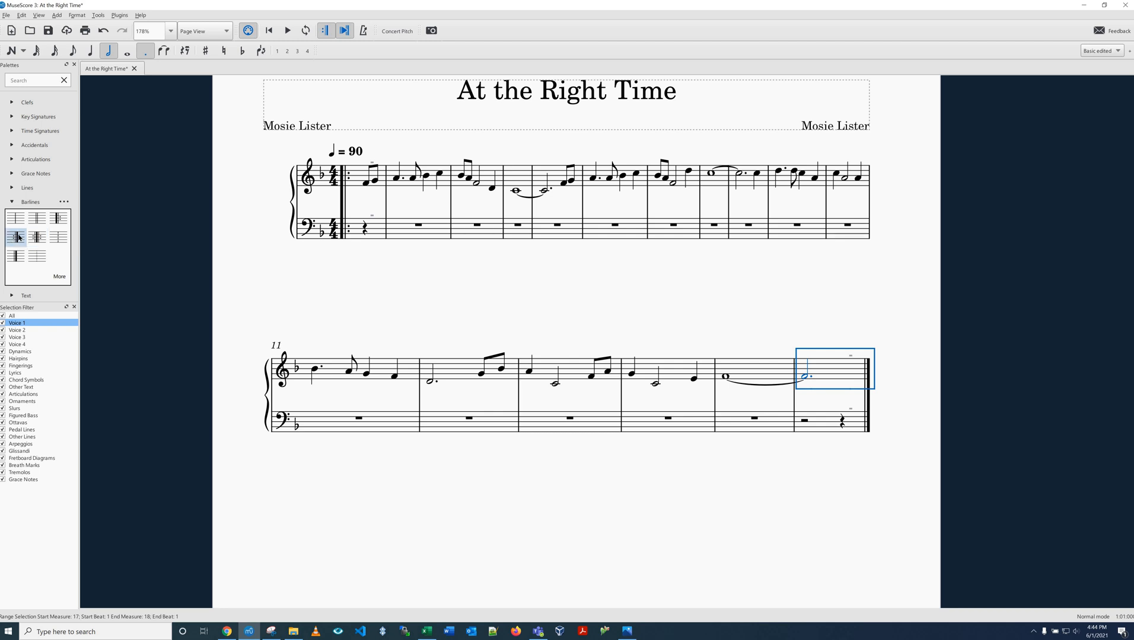
{"action": "left_click", "coordinate": [16, 237]}
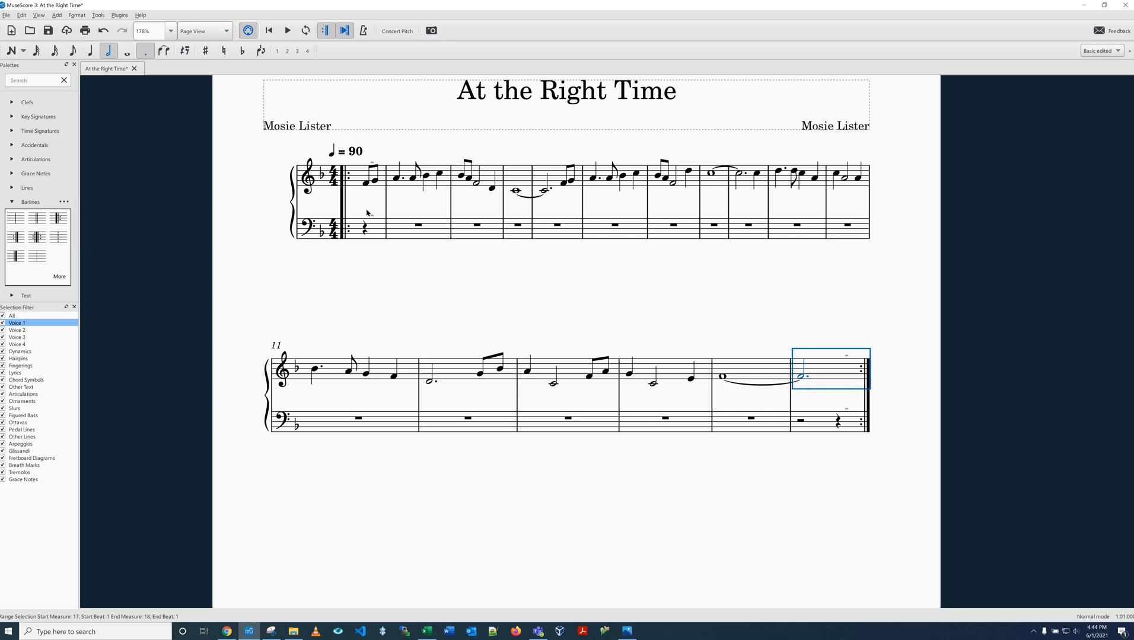
- Open the final measure's properties to inspect its play count, checking it against the reference sheet before closing the dialog
{"action": "right_click", "coordinate": [828, 373]}
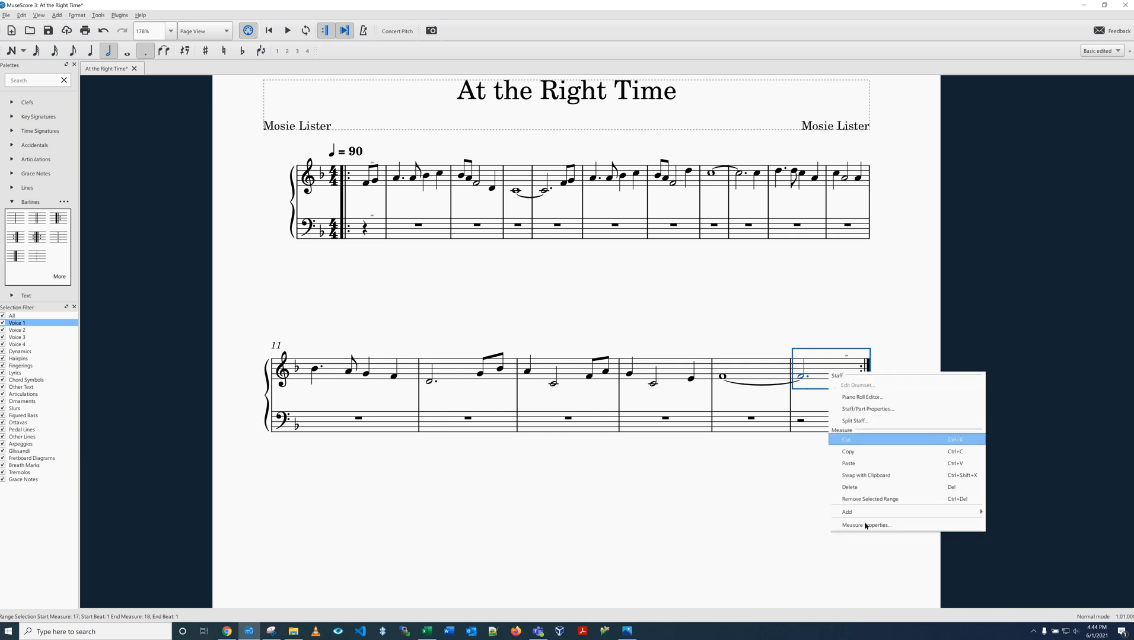
{"action": "key", "text": "Return"}
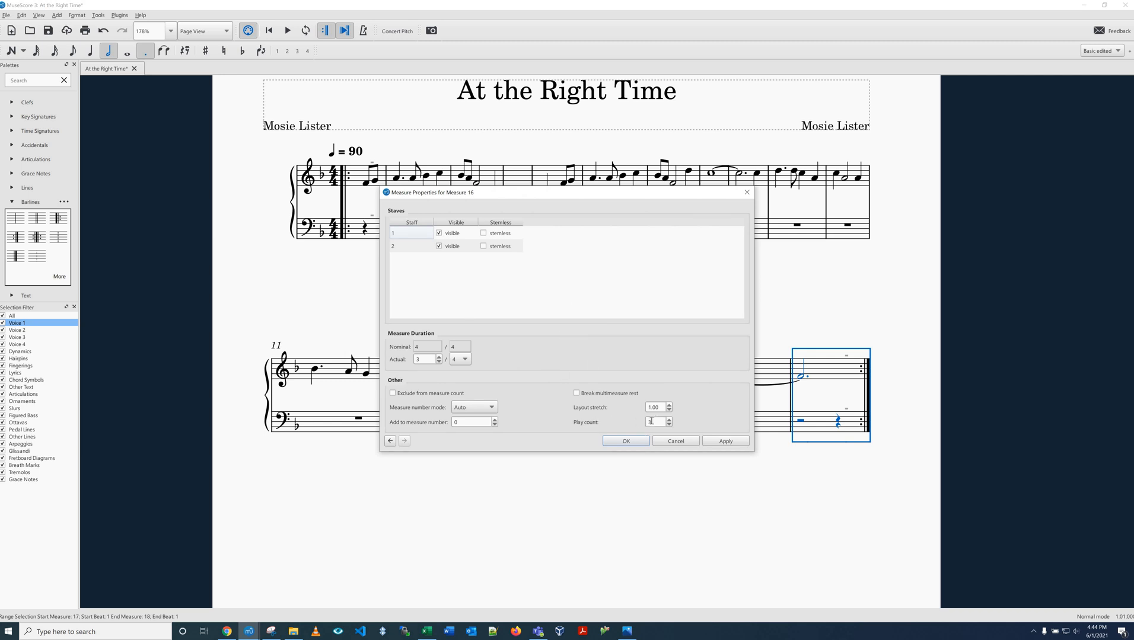
{"action": "left_click_drag", "start_coordinate": [652, 421], "coordinate": [635, 425]}
{"action": "left_click", "coordinate": [629, 630]}
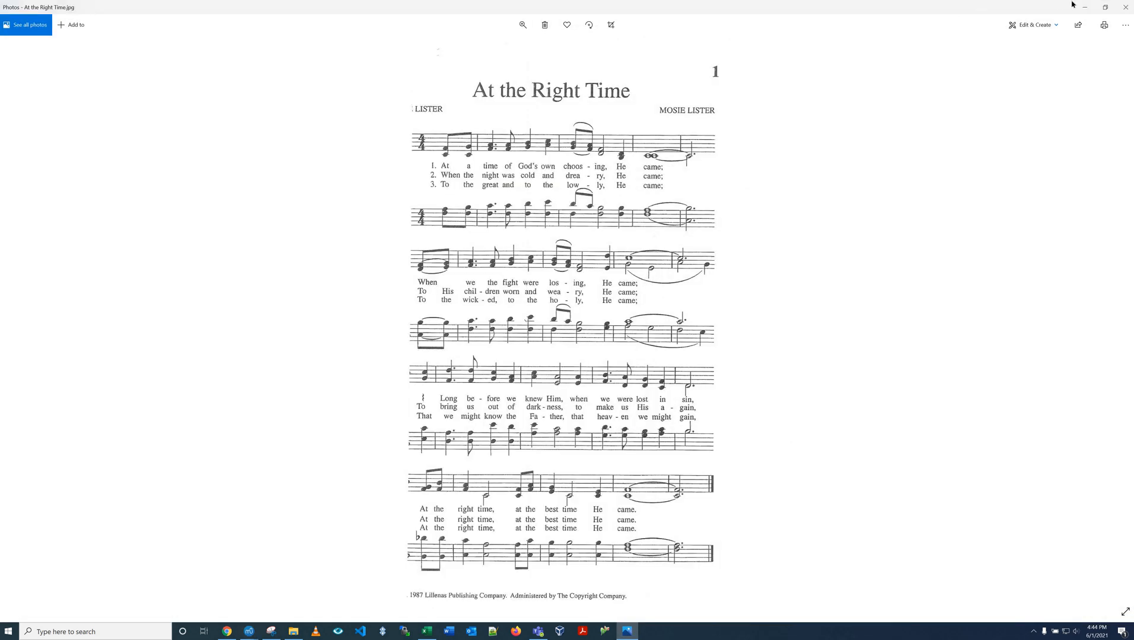
{"action": "left_click", "coordinate": [1084, 7]}
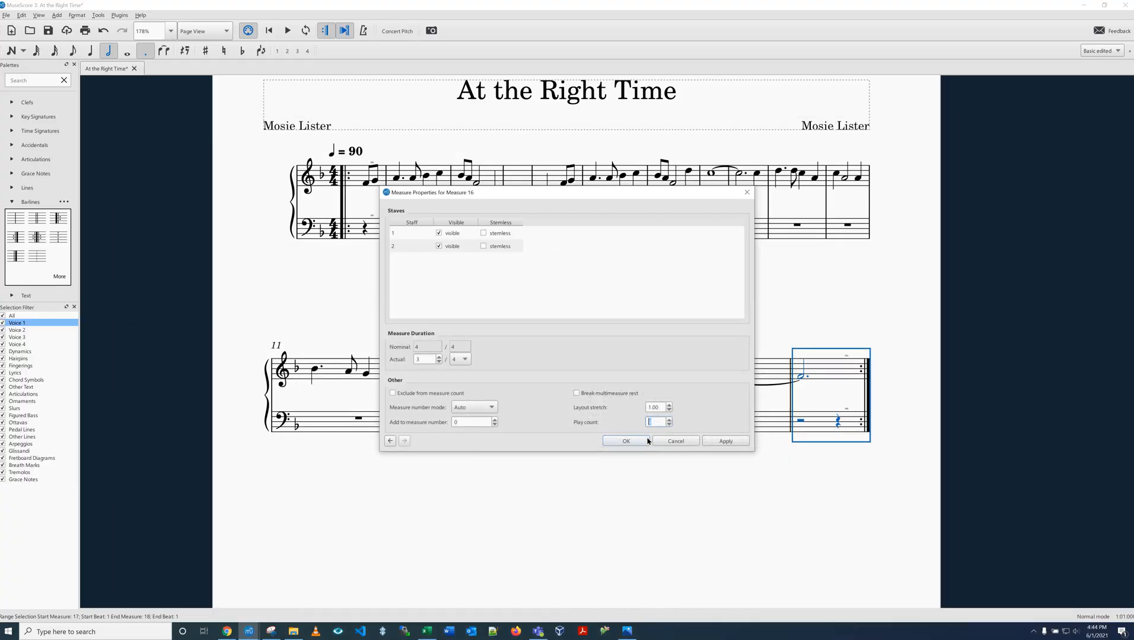
{"action": "left_click", "coordinate": [647, 441]}
{"action": "key", "text": "Escape"}
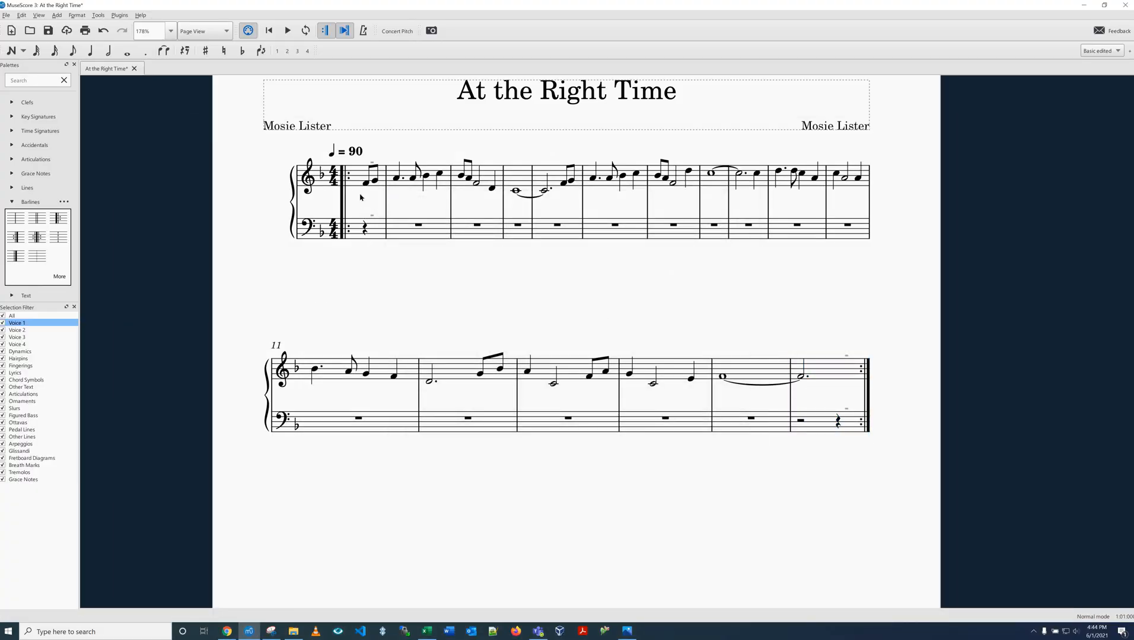
{"action": "left_click", "coordinate": [628, 632]}
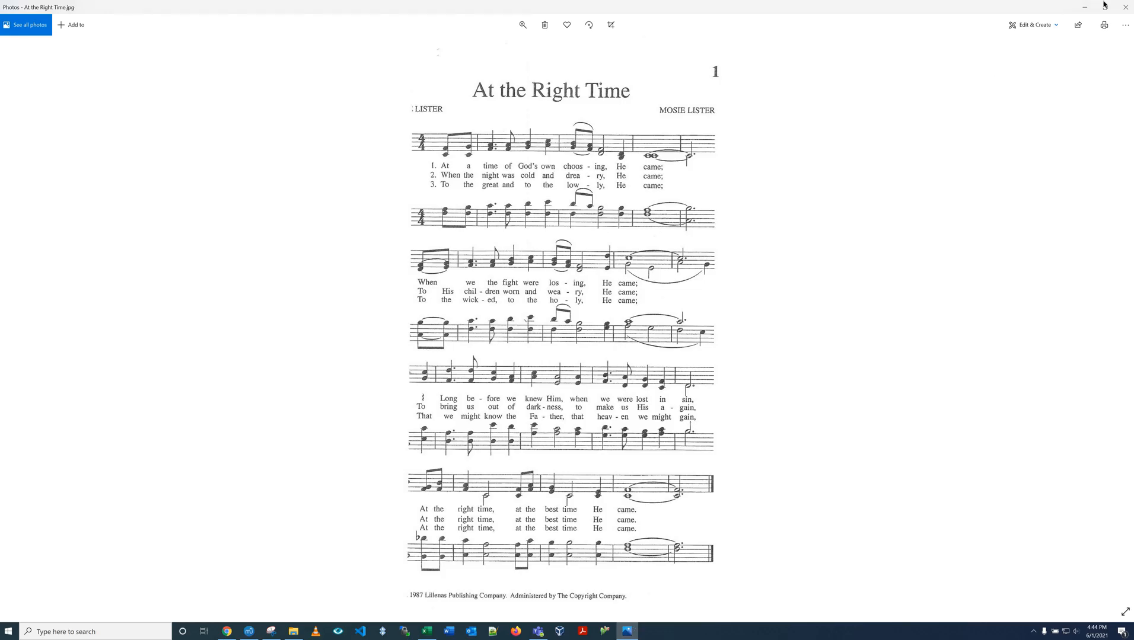